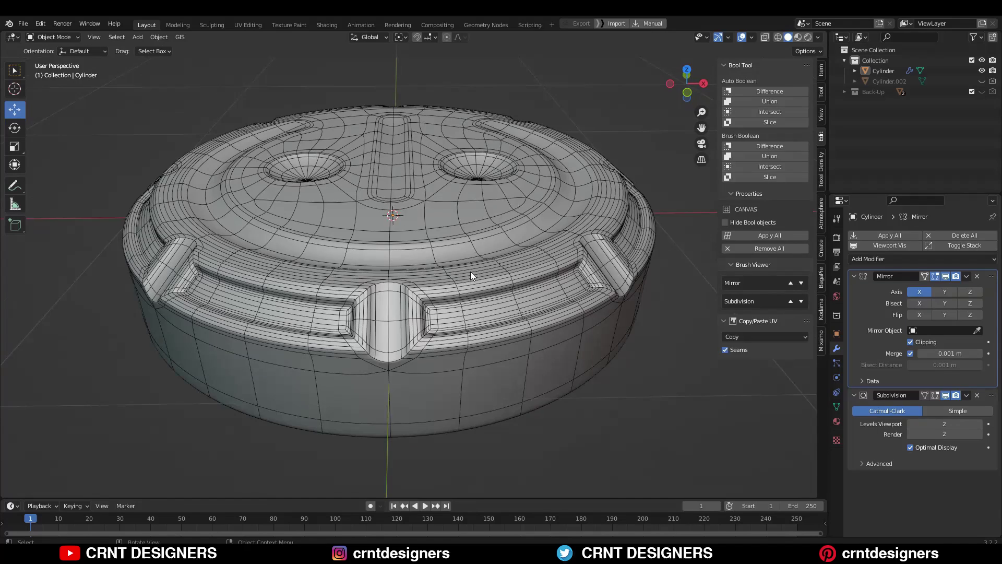
# Examine the finished round model from several angles, with and without the viewport overlays
pyautogui.moveTo(471, 271); pyautogui.dragTo(651, 102, button='middle')
pyautogui.click(741, 38)
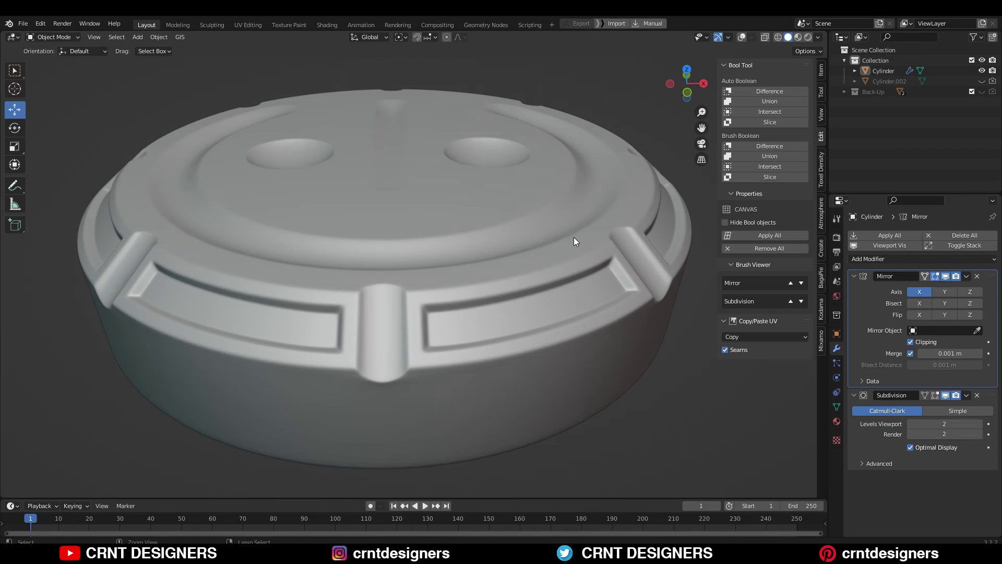
pyautogui.moveTo(574, 241); pyautogui.dragTo(561, 277, button='middle')
pyautogui.moveTo(578, 124)
pyautogui.mouseDown(button='middle')
pyautogui.moveTo(576, 178)
pyautogui.moveTo(570, 131)
pyautogui.mouseUp(button='middle')
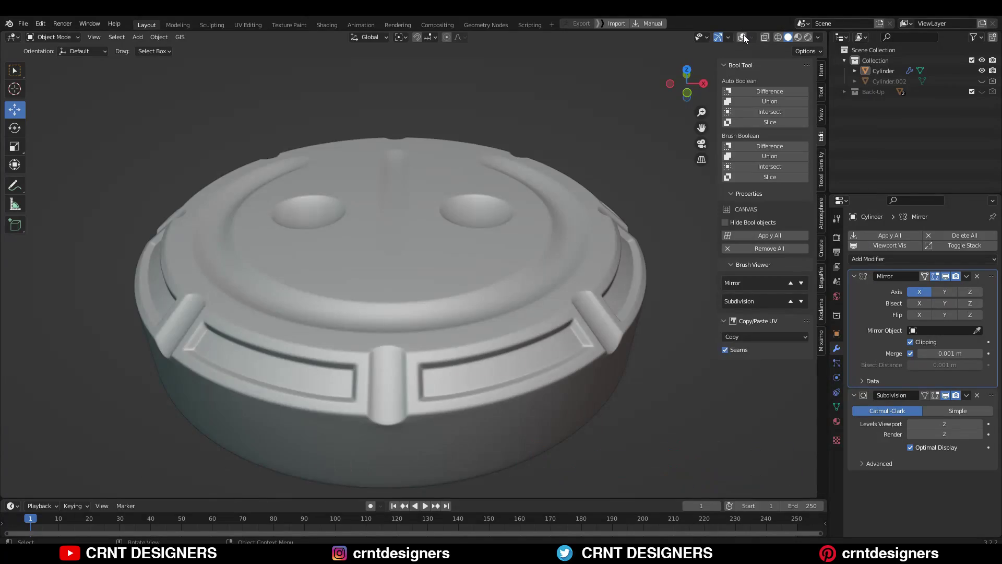
pyautogui.click(743, 36)
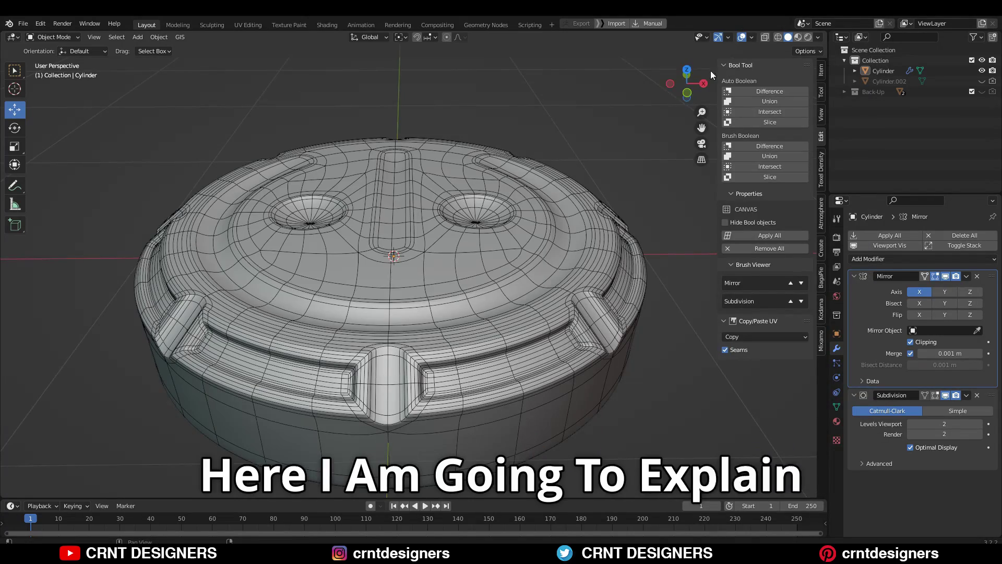
pyautogui.scroll(-4, 626, 173)
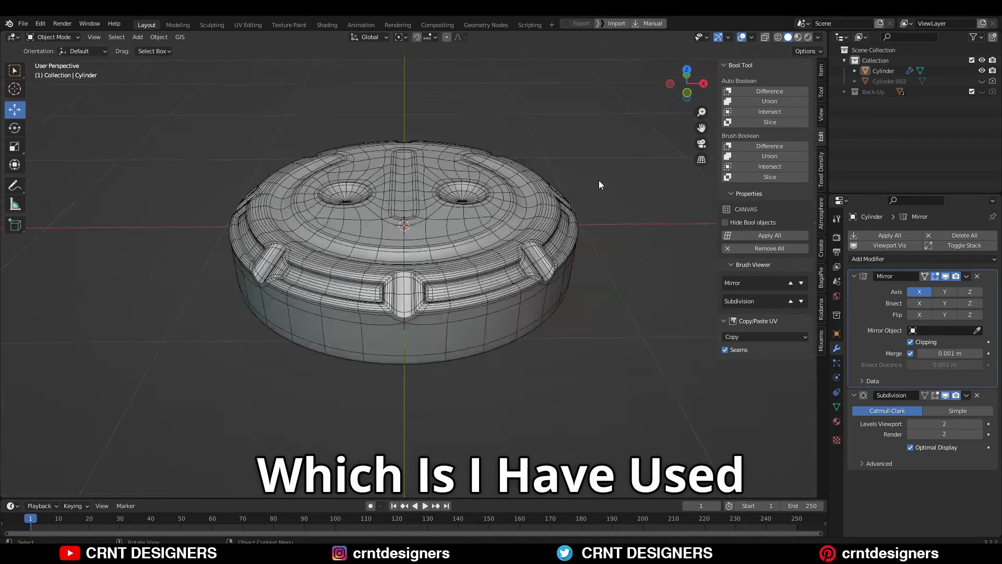
pyautogui.moveTo(597, 170); pyautogui.dragTo(592, 258, button='middle')
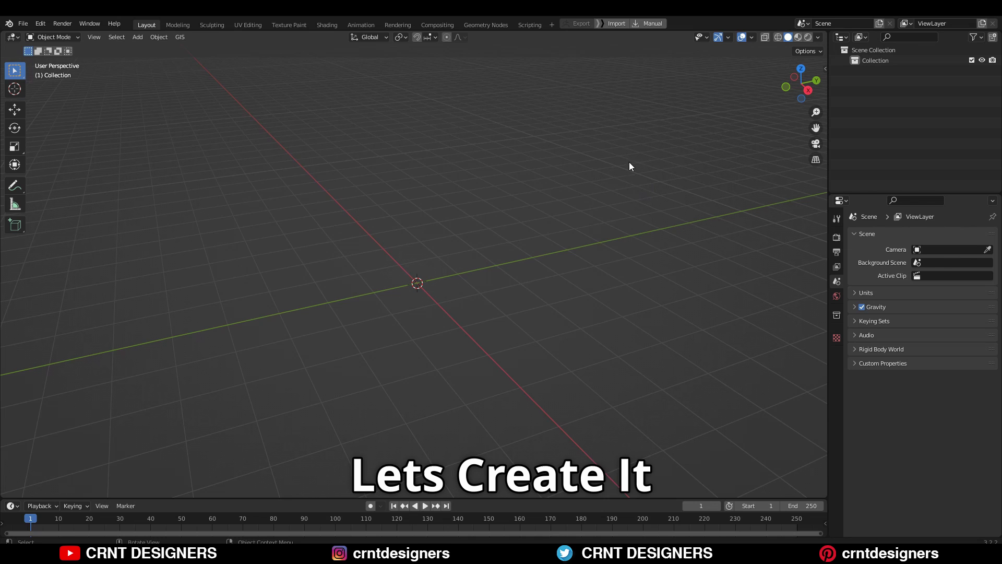
# Add a mesh cylinder with 32 vertices at the world origin of the empty scene
pyautogui.hotkey('shift', 'a')
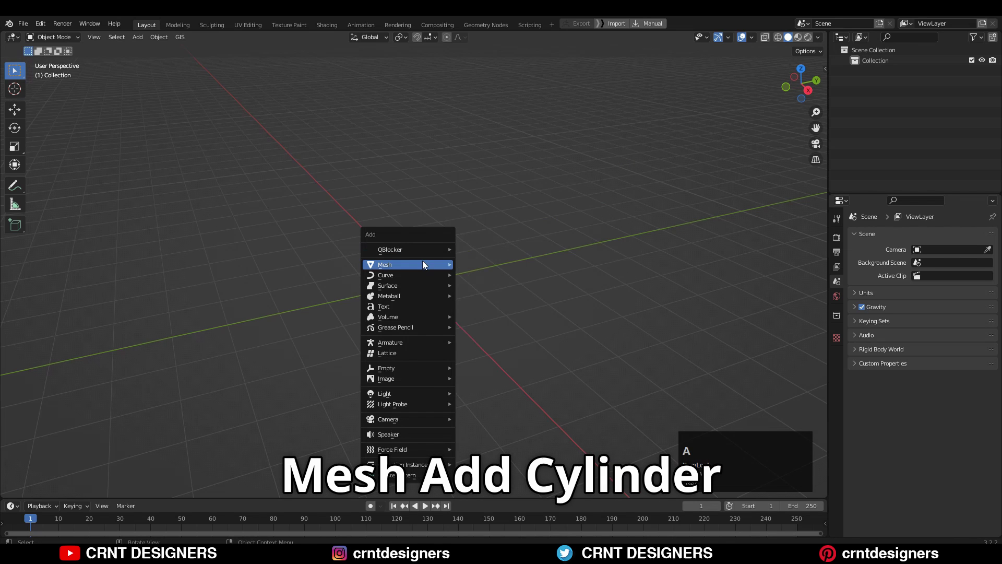
pyautogui.moveTo(423, 265)
pyautogui.click(496, 331)
pyautogui.scroll(1, 492, 310)
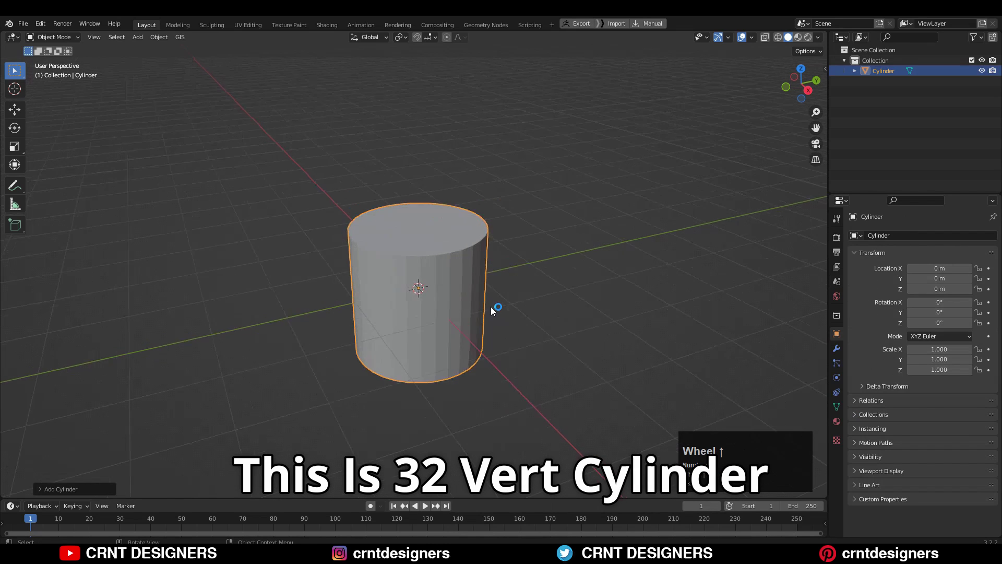
pyautogui.scroll(2, 492, 309)
# Flatten the cylinder by scaling it to 0.3 along Z, and apply its scale
pyautogui.click(808, 90)
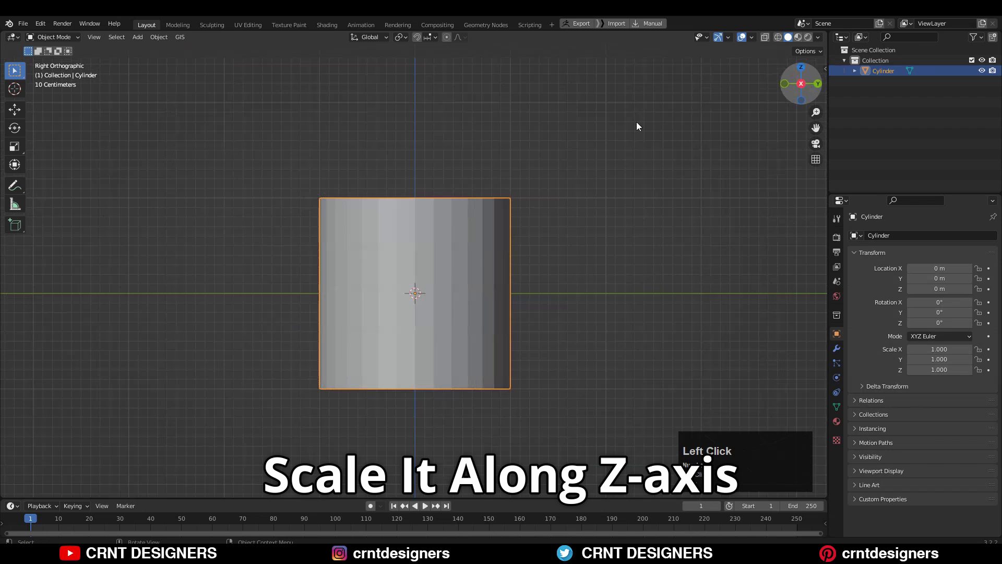
pyautogui.press('s')
pyautogui.press('z')
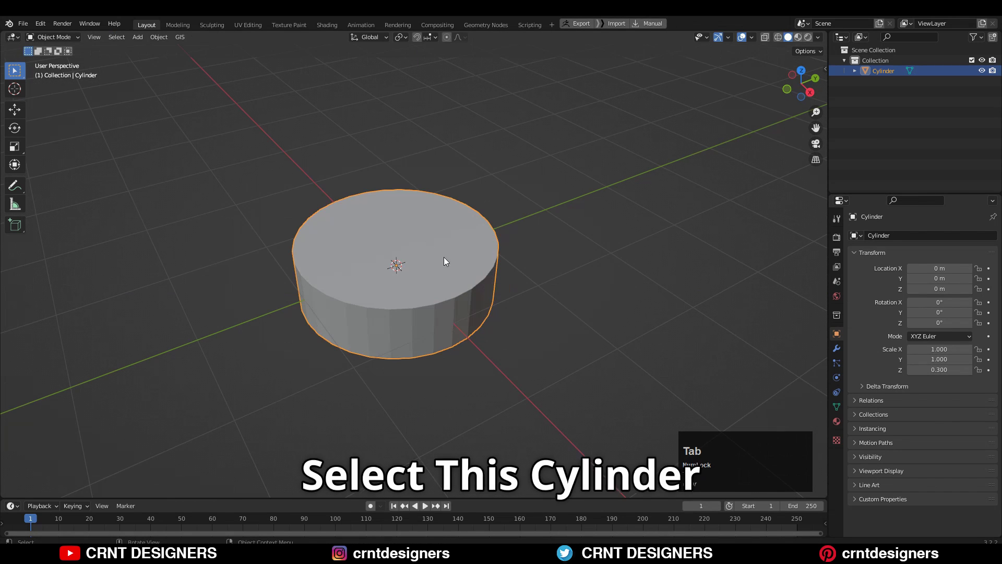
pyautogui.click(443, 256)
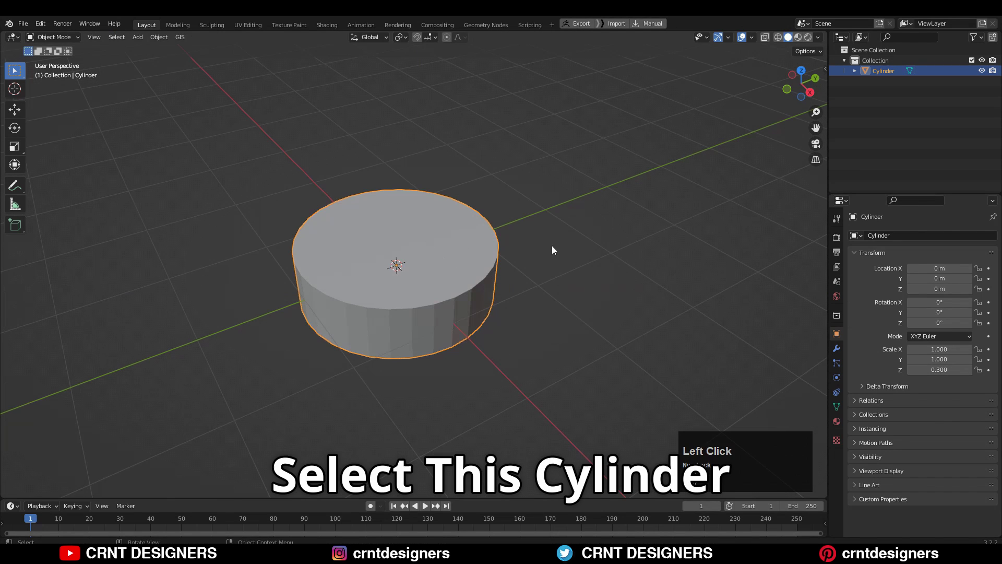
pyautogui.hotkey('ctrl', 'a')
pyautogui.click(647, 230)
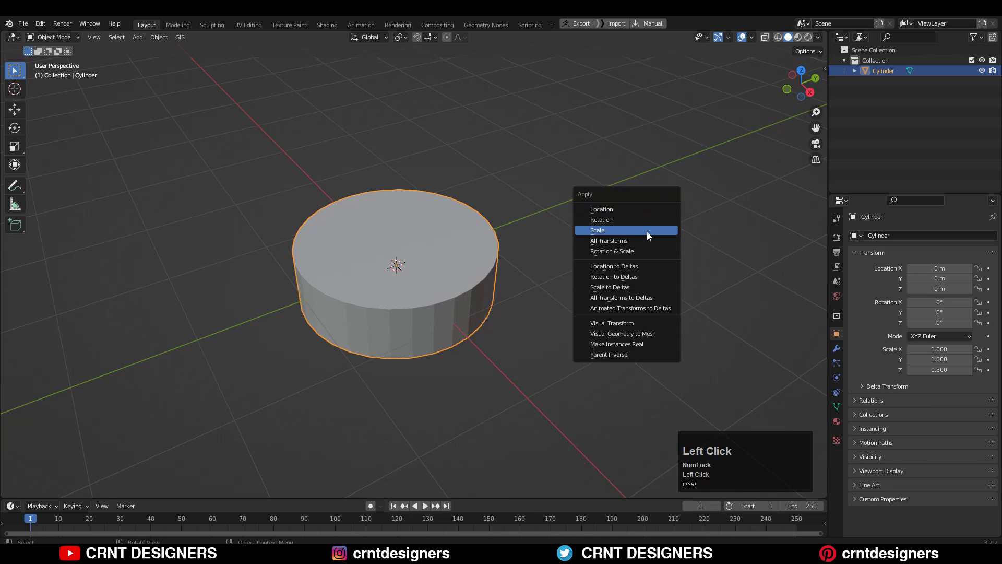
# Bevel the edges of the cylinder's top face with a width of 0.15 m and 1 segment, and return to Object Mode
pyautogui.press('Tab')
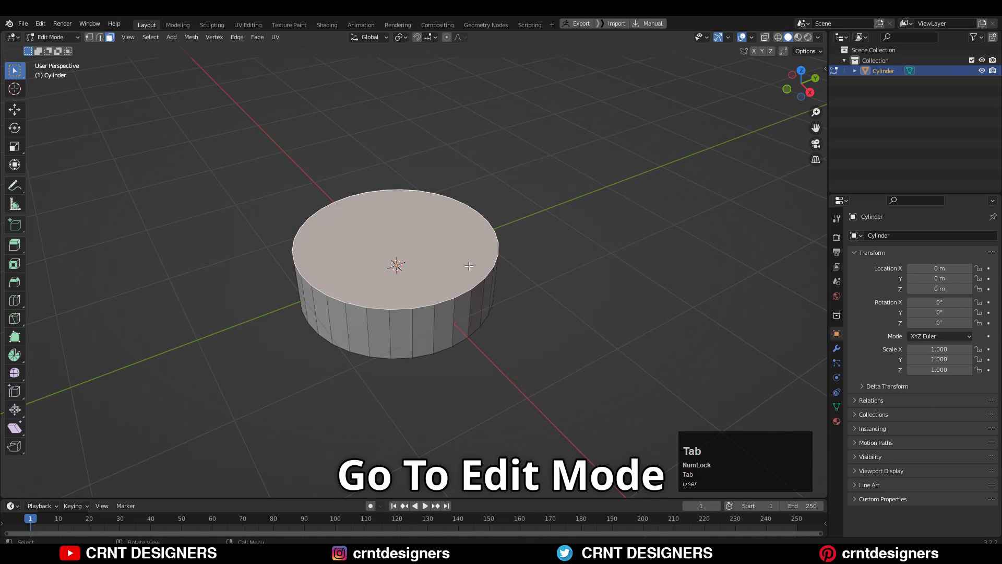
pyautogui.press('ctrl')
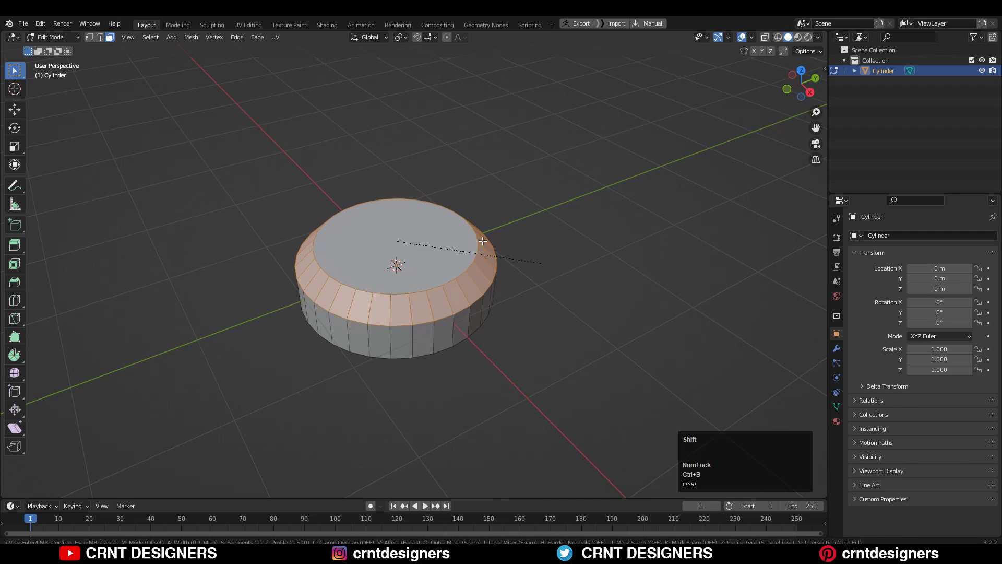
pyautogui.click(213, 286)
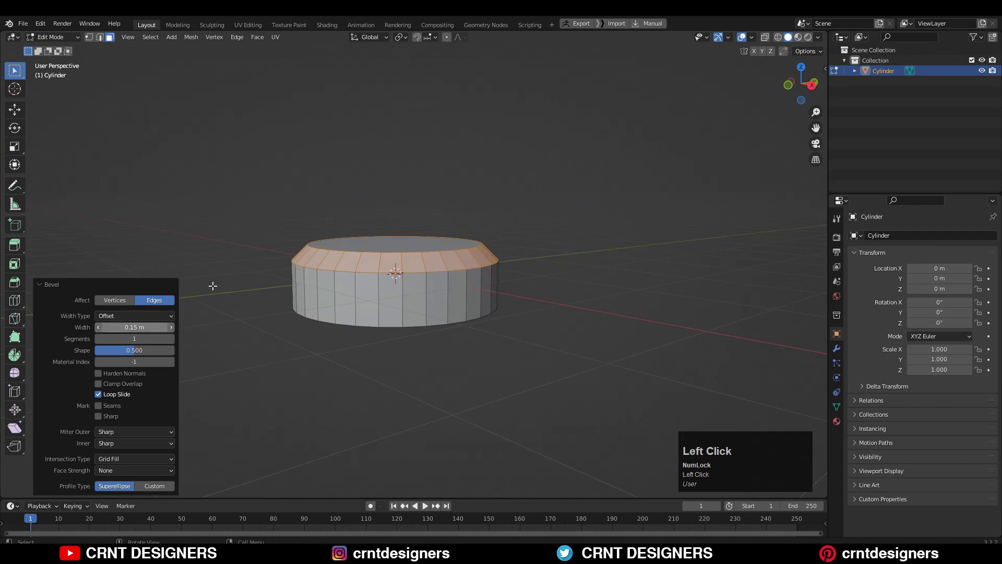
pyautogui.moveTo(467, 222); pyautogui.dragTo(445, 250, button='middle')
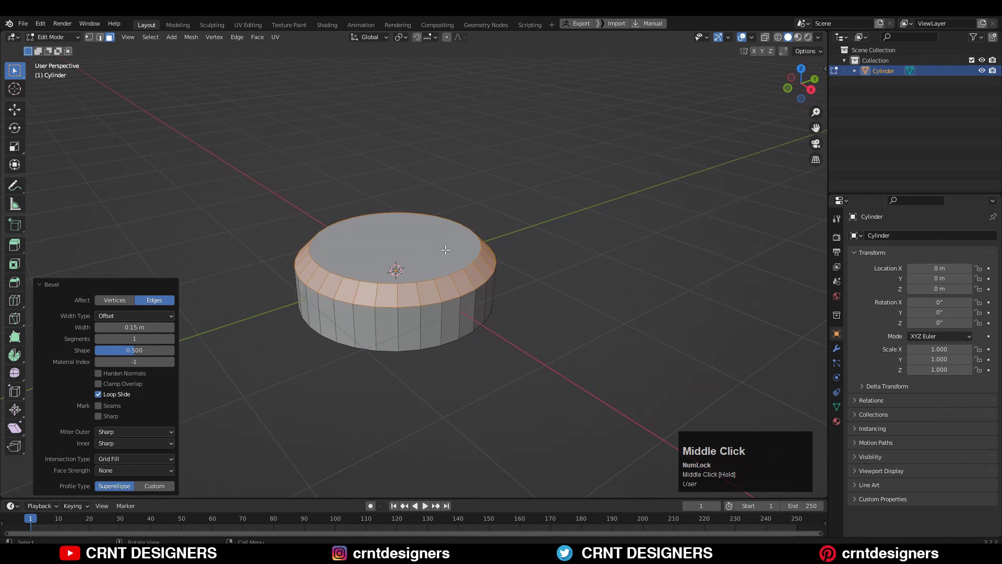
pyautogui.press('Tab')
pyautogui.click(502, 210)
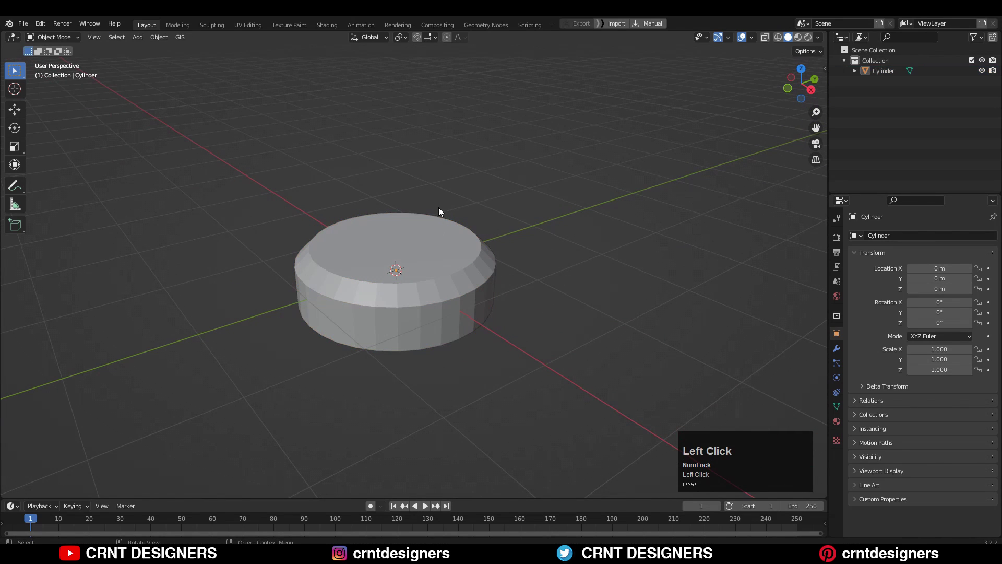
# Add a second mesh cylinder at the origin with 12 vertices
pyautogui.hotkey('shift', 'a')
pyautogui.click(500, 248)
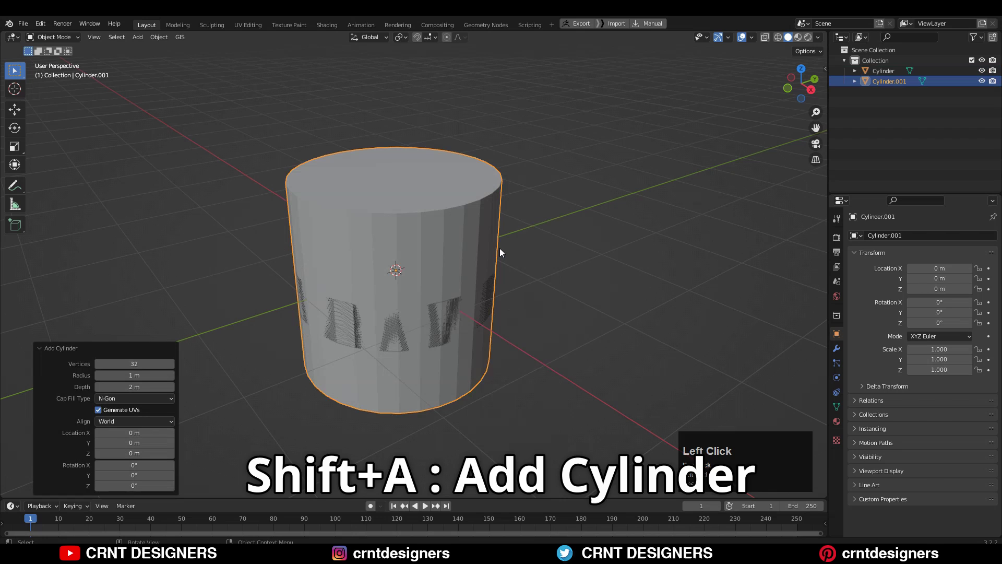
pyautogui.click(126, 364)
pyautogui.click(86, 382)
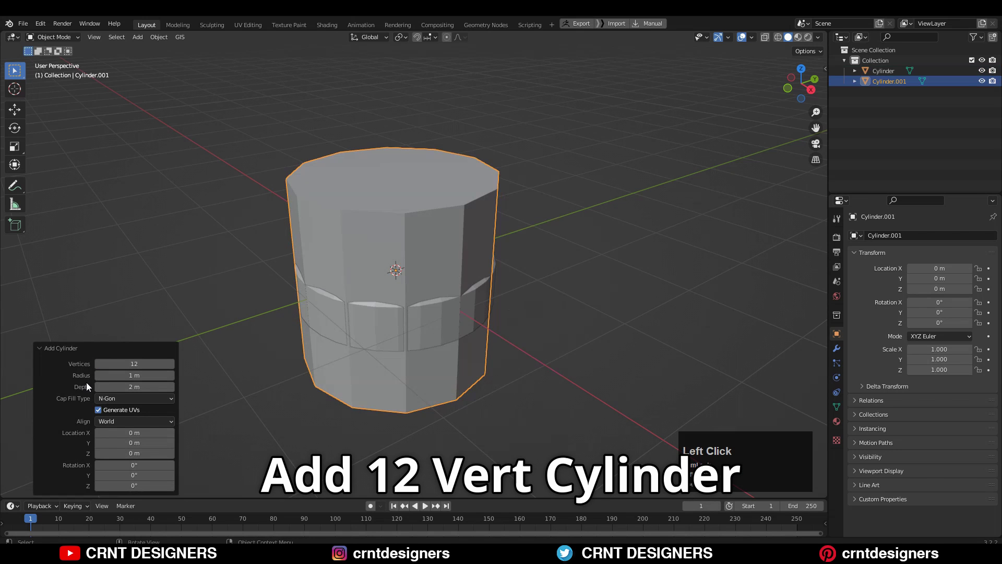
# Scale the 12-sided cylinder uniformly to 0.3 and move it out of the disc to Y -1.3 m
pyautogui.click(789, 87)
pyautogui.press('s')
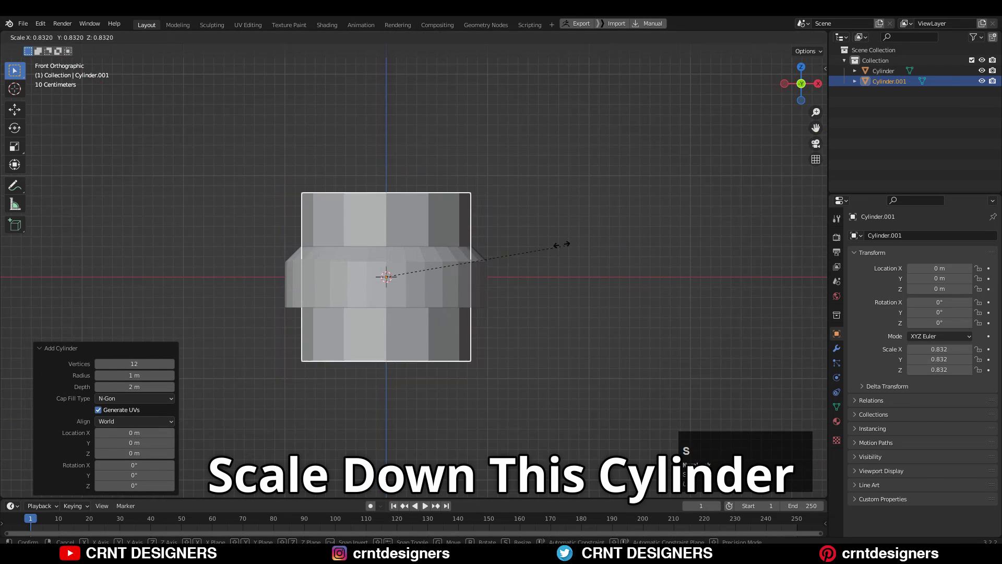
pyautogui.keyDown('ctrl'); pyautogui.click(459, 266); pyautogui.keyUp('ctrl')
pyautogui.press('ctrl+KP_3')
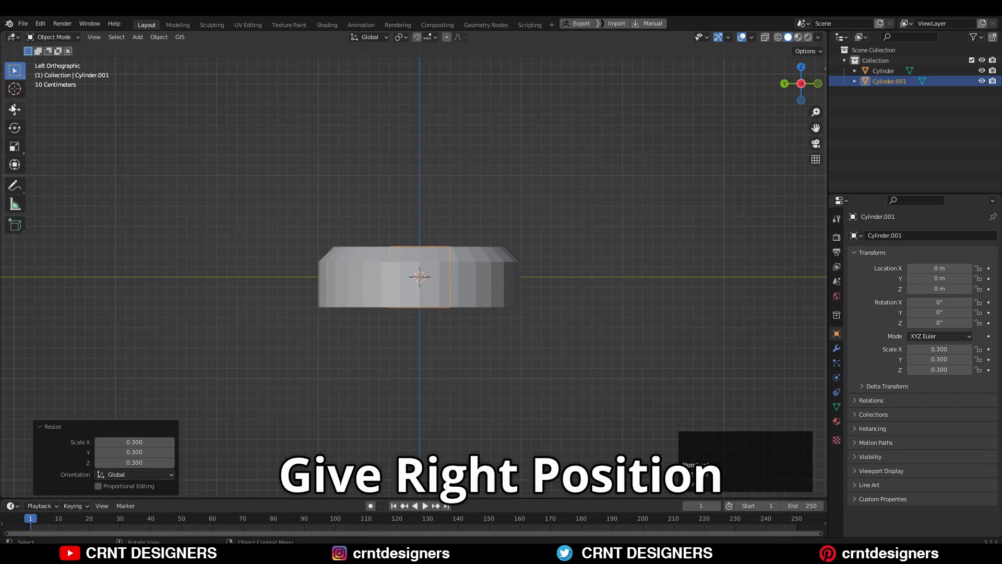
pyautogui.keyDown('ctrl'); pyautogui.moveTo(391, 276); pyautogui.dragTo(530, 278); pyautogui.keyUp('ctrl')
# Halve the small cylinder's scale to 0.15 and move it closer to the disc at Y -1.1 m
pyautogui.scroll(4, 614, 308)
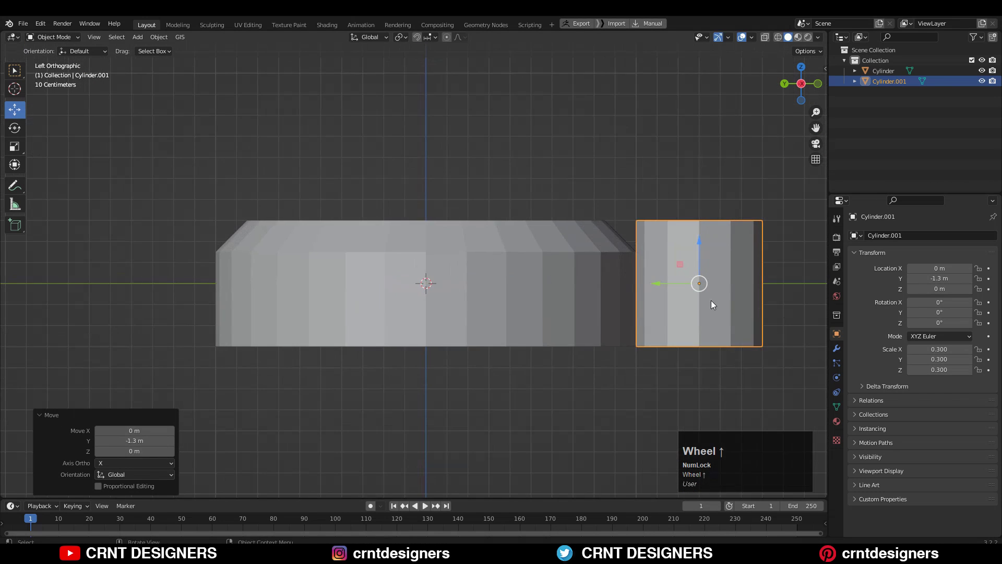
pyautogui.keyDown('shift'); pyautogui.moveTo(711, 300); pyautogui.dragTo(564, 284, button='middle'); pyautogui.keyUp('shift')
pyautogui.press('s')
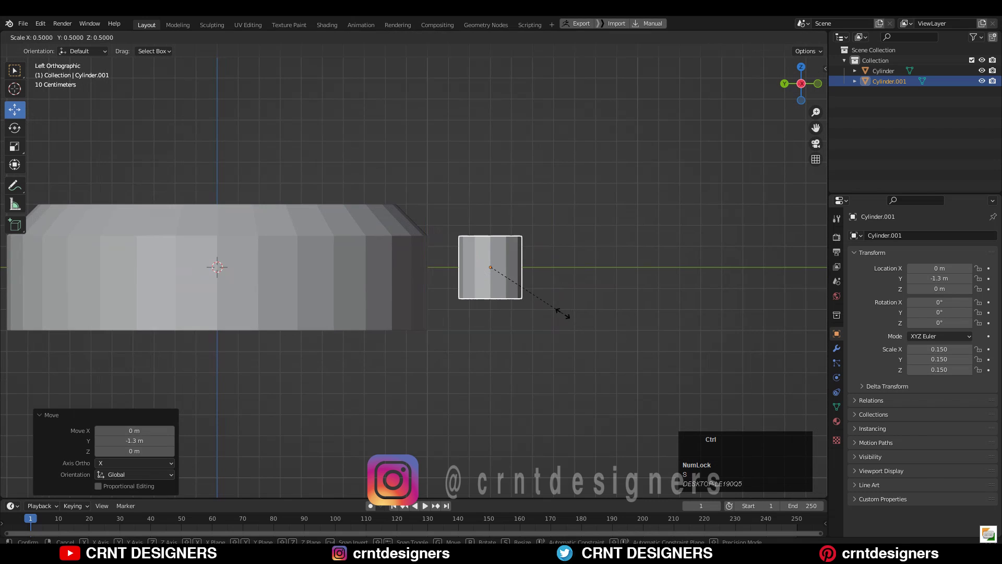
pyautogui.click(519, 239)
pyautogui.moveTo(462, 262); pyautogui.dragTo(451, 293)
# Rotate the small cylinder to -35° about X and raise it beside the disc's beveled rim, at about Y -1.05 m, Z 0.32 m
pyautogui.press('r')
pyautogui.keyDown('ctrl'); pyautogui.click(519, 306); pyautogui.keyUp('ctrl')
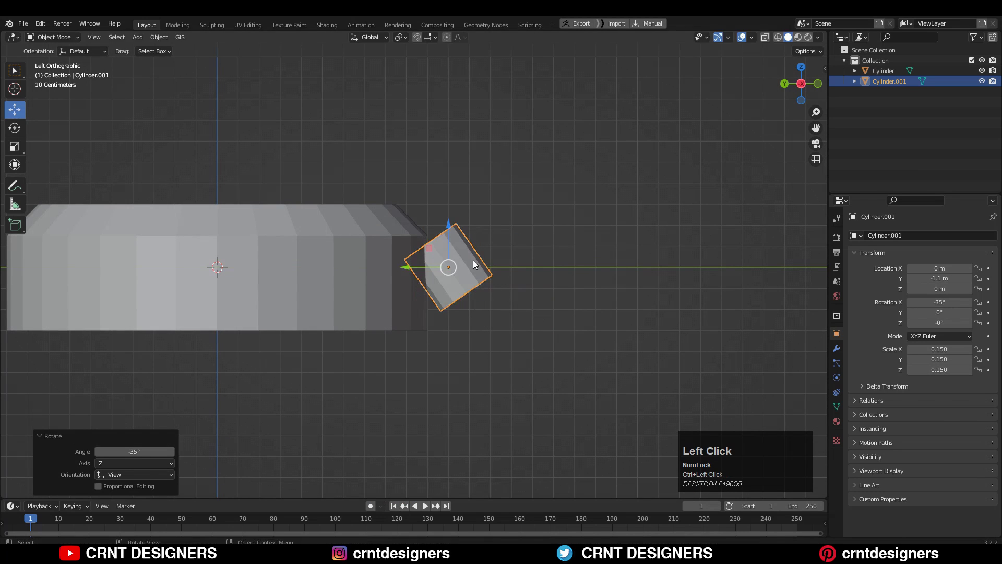
pyautogui.moveTo(449, 225); pyautogui.dragTo(449, 157)
pyautogui.moveTo(448, 199); pyautogui.dragTo(438, 199)
pyautogui.scroll(7, 468, 160)
pyautogui.keyDown('shift'); pyautogui.moveTo(469, 159); pyautogui.dragTo(468, 165, button='middle'); pyautogui.keyUp('shift')
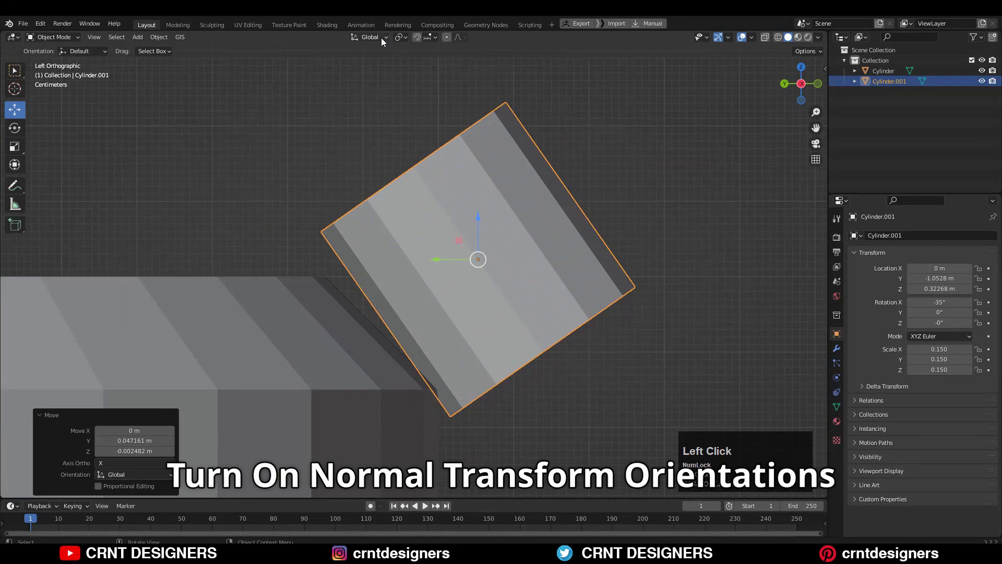
# Set the transform orientation to Normal and rotate the small cylinder a further -10° to reach -45° about X
pyautogui.click(381, 38)
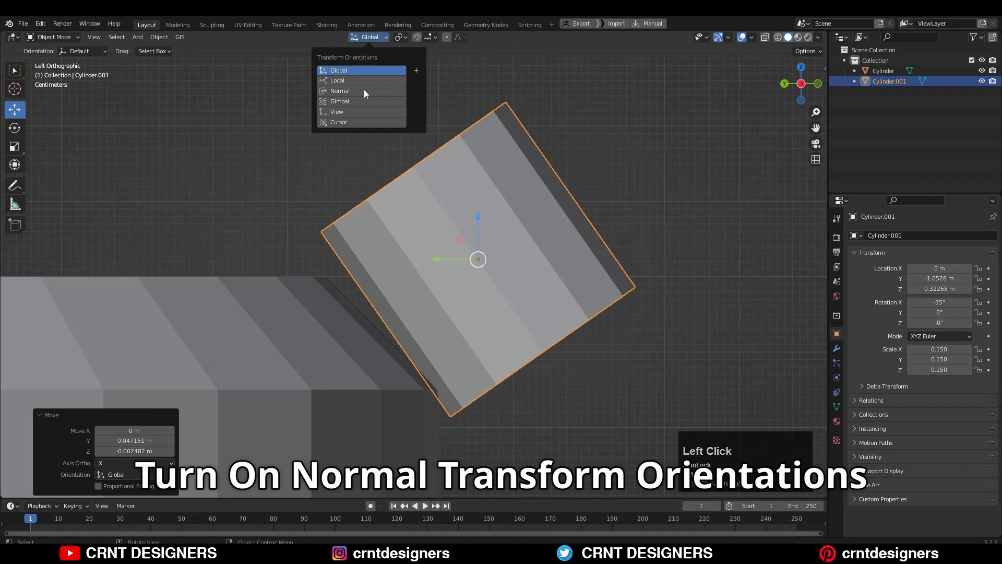
pyautogui.click(362, 95)
pyautogui.keyDown('shift'); pyautogui.moveTo(605, 234); pyautogui.dragTo(596, 201, button='middle'); pyautogui.keyUp('shift')
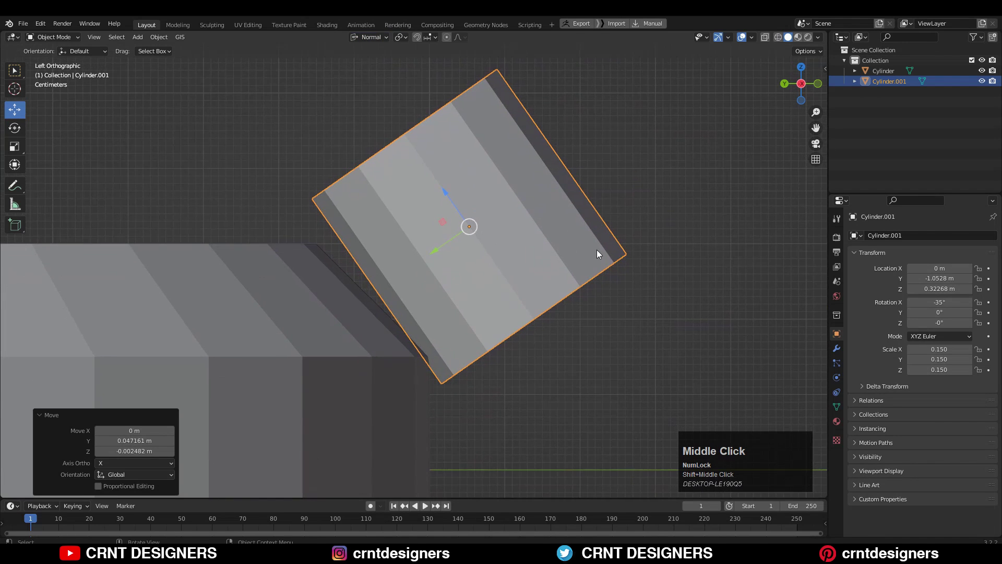
pyautogui.press('r')
pyautogui.keyDown('ctrl'); pyautogui.click(661, 270); pyautogui.keyUp('ctrl')
# Enlarge the small cylinder to a scale of 0.18 and move it into the bevel at about Y -0.99 m, Z 0.27 m
pyautogui.press('s')
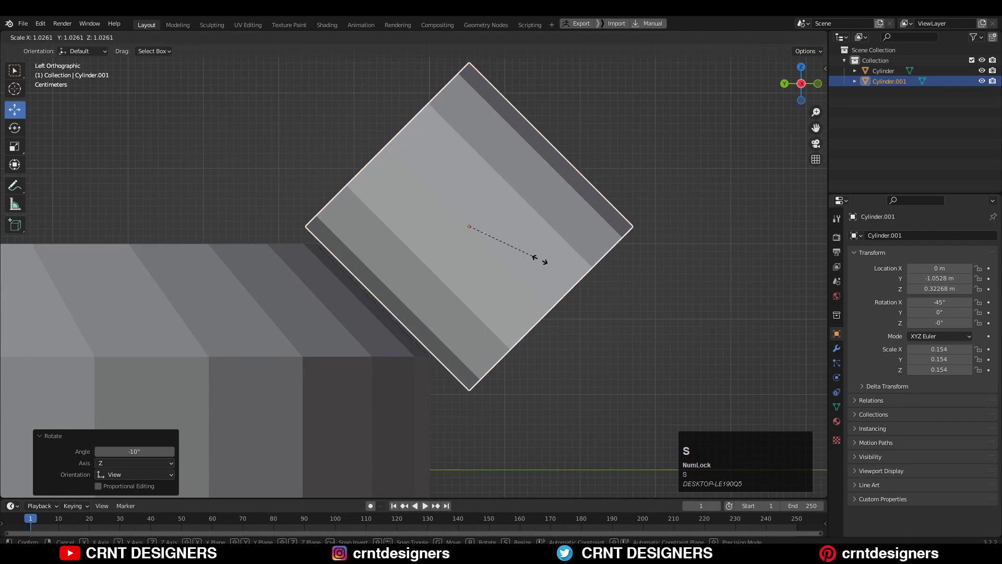
pyautogui.click(509, 230)
pyautogui.moveTo(440, 255); pyautogui.dragTo(416, 290)
pyautogui.moveTo(403, 248); pyautogui.dragTo(402, 244)
# Lengthen the small cylinder along its normal Z axis by a factor of about 2.27
pyautogui.scroll(-4, 402, 244)
pyautogui.moveTo(455, 232); pyautogui.dragTo(472, 275, button='middle')
pyautogui.press('s')
pyautogui.press('z')
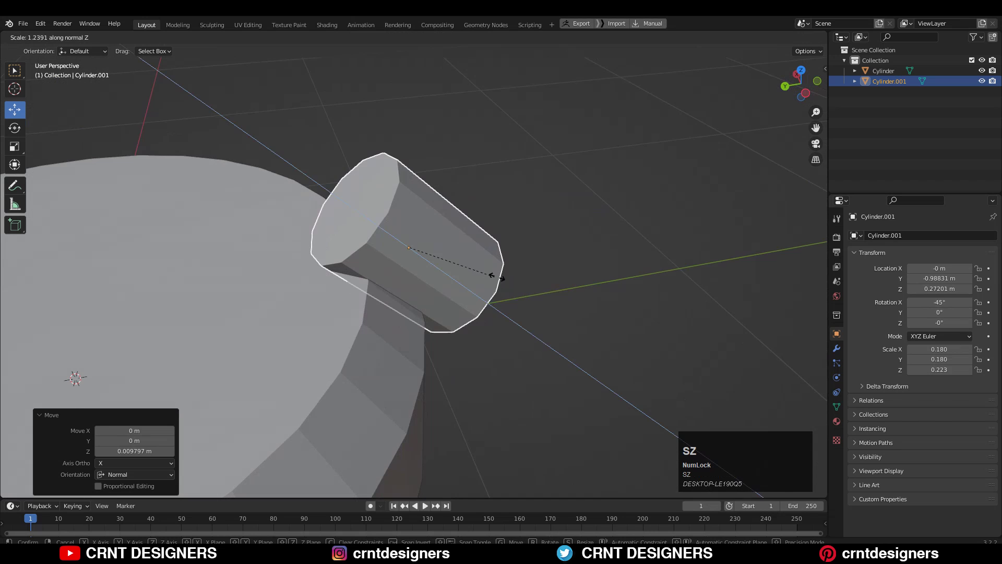
pyautogui.click(565, 299)
pyautogui.moveTo(466, 279); pyautogui.dragTo(439, 245, button='middle')
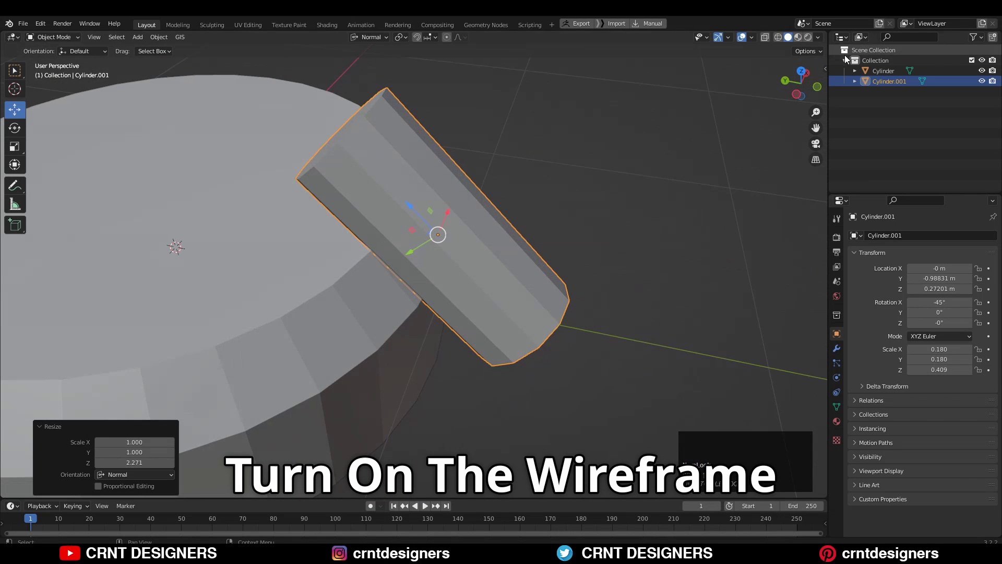
# Turn on the wireframe overlay so the mesh edges of both cylinders are displayed
pyautogui.click(754, 38)
pyautogui.click(687, 214)
pyautogui.scroll(-3, 572, 195)
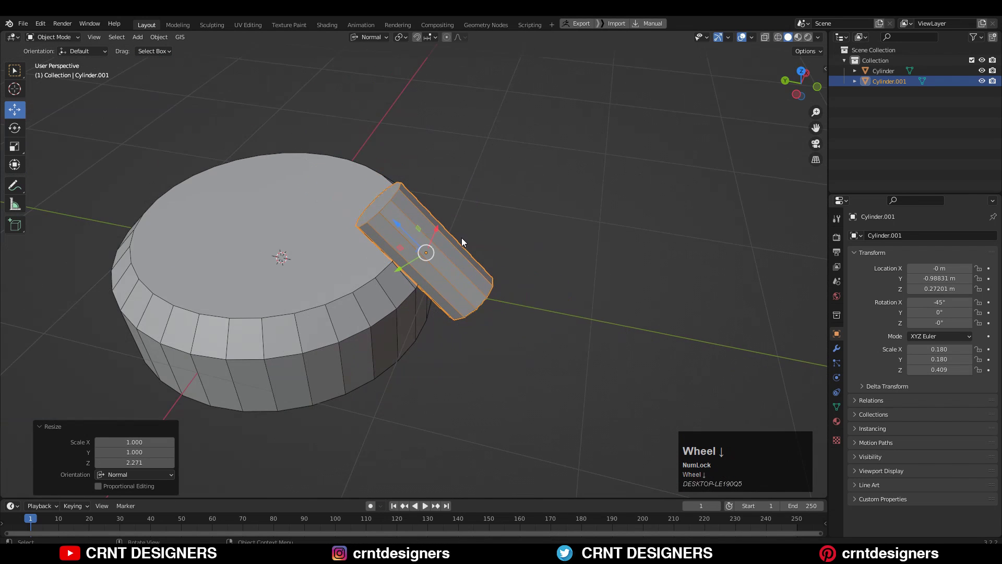
# Cut the small cylinder out of the beveled disc with a Bool Tool brush Difference
pyautogui.keyDown('shift'); pyautogui.click(360, 244); pyautogui.keyUp('shift')
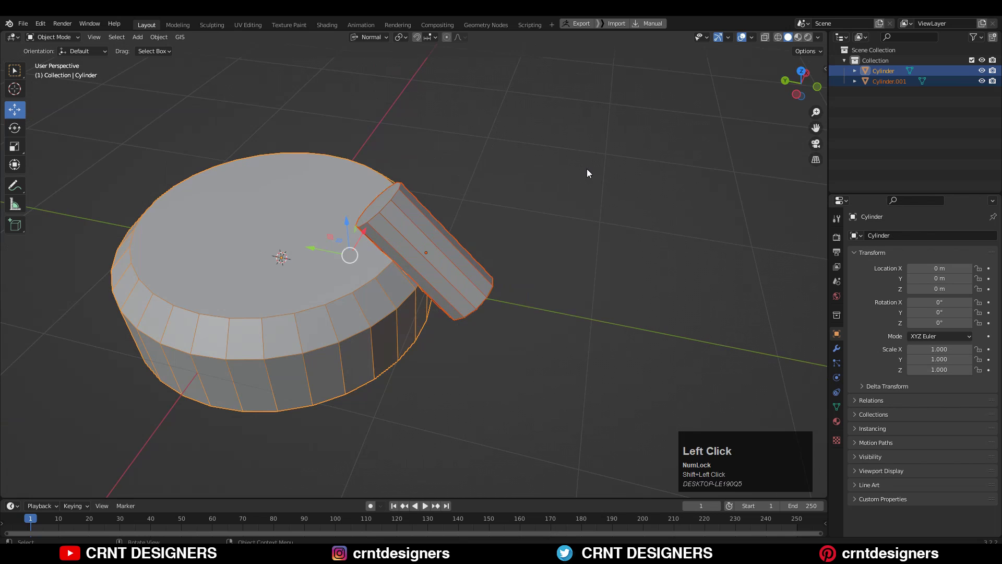
pyautogui.press('n')
pyautogui.click(768, 65)
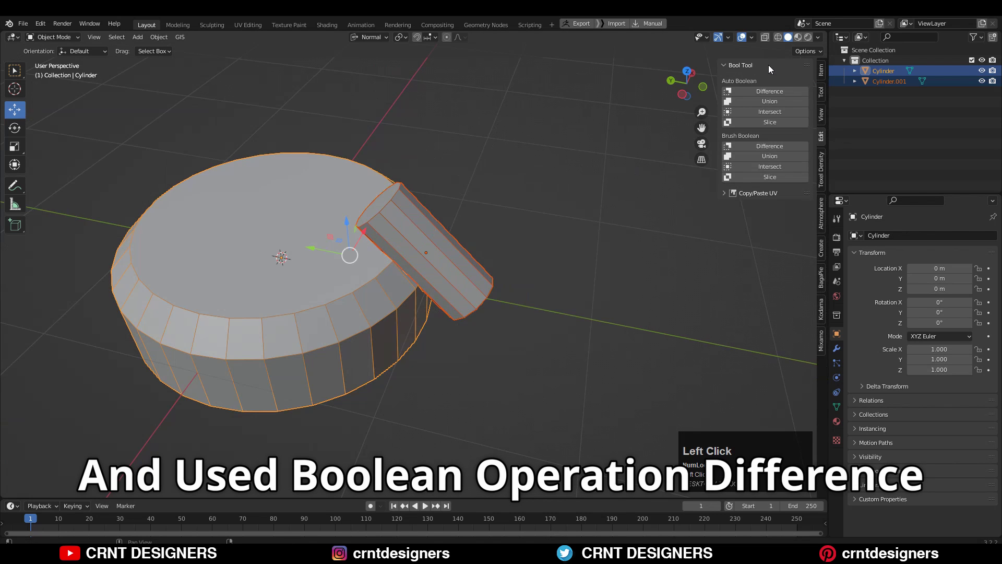
pyautogui.click(763, 146)
# Scale the cutter cylinder up uniformly by about 1.25 to widen the notch in the disc's rim
pyautogui.moveTo(479, 140); pyautogui.dragTo(471, 81, button='middle')
pyautogui.scroll(4, 471, 81)
pyautogui.moveTo(447, 119); pyautogui.dragTo(453, 142, button='middle')
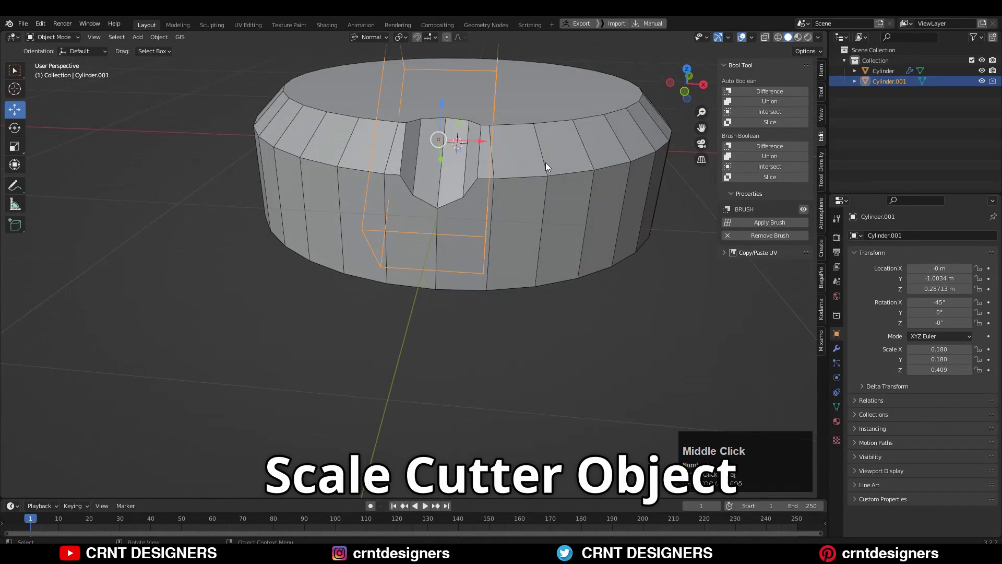
pyautogui.press('s')
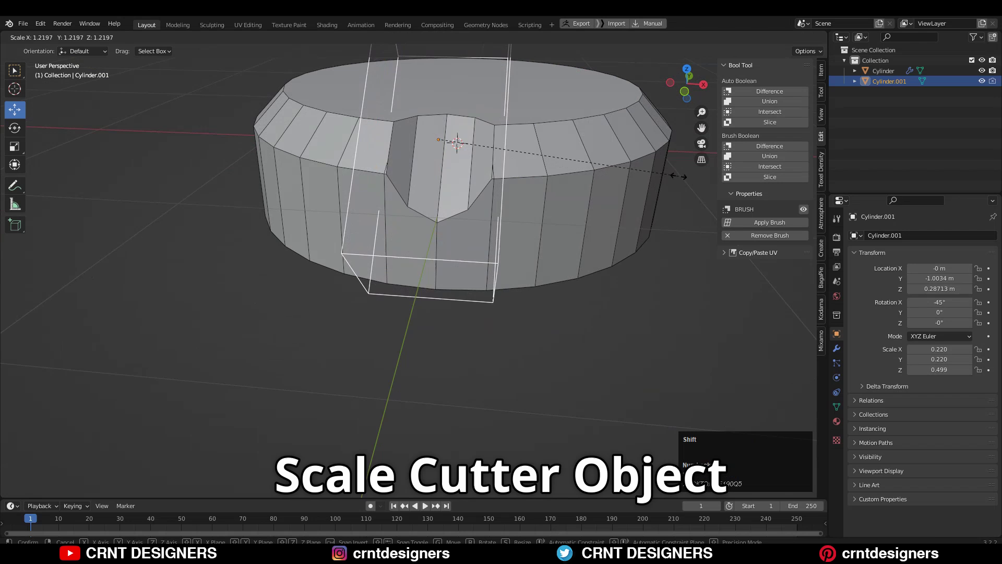
pyautogui.click(709, 179)
pyautogui.moveTo(673, 175); pyautogui.dragTo(565, 92, button='middle')
pyautogui.scroll(1, 566, 92)
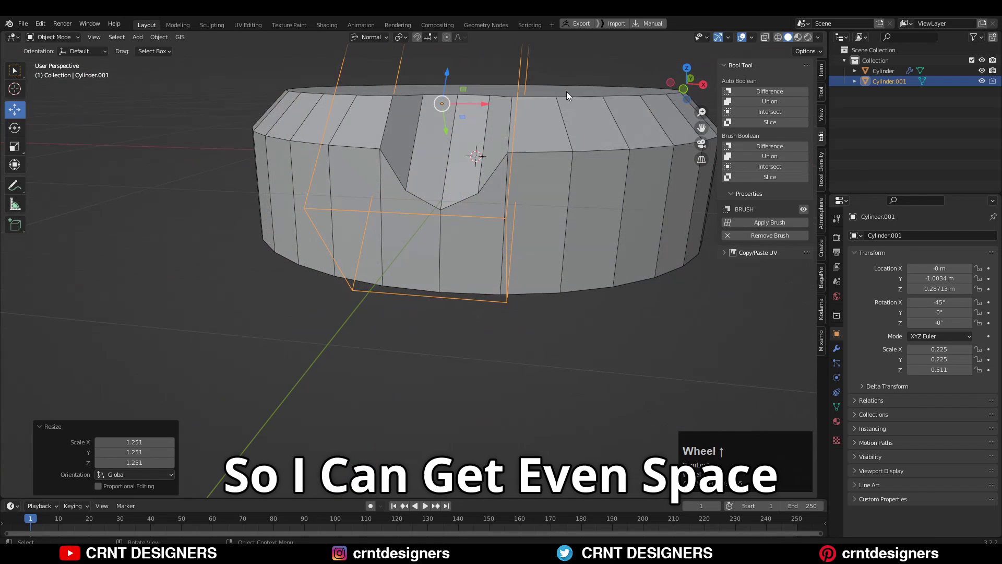
# Apply the Boolean modifier on the beveled disc to make the notch permanent
pyautogui.moveTo(572, 127); pyautogui.dragTo(515, 222, button='middle')
pyautogui.click(515, 223)
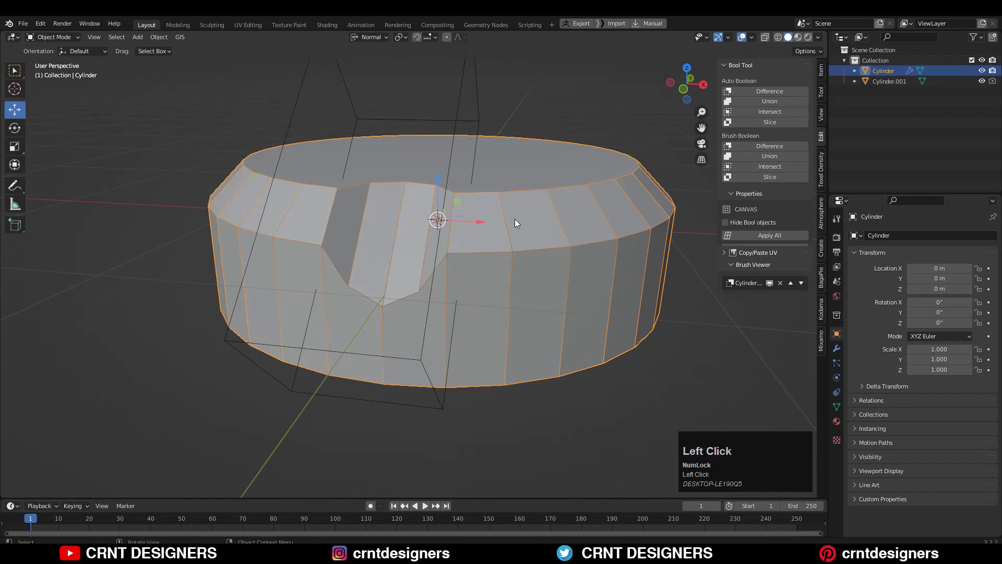
pyautogui.click(837, 349)
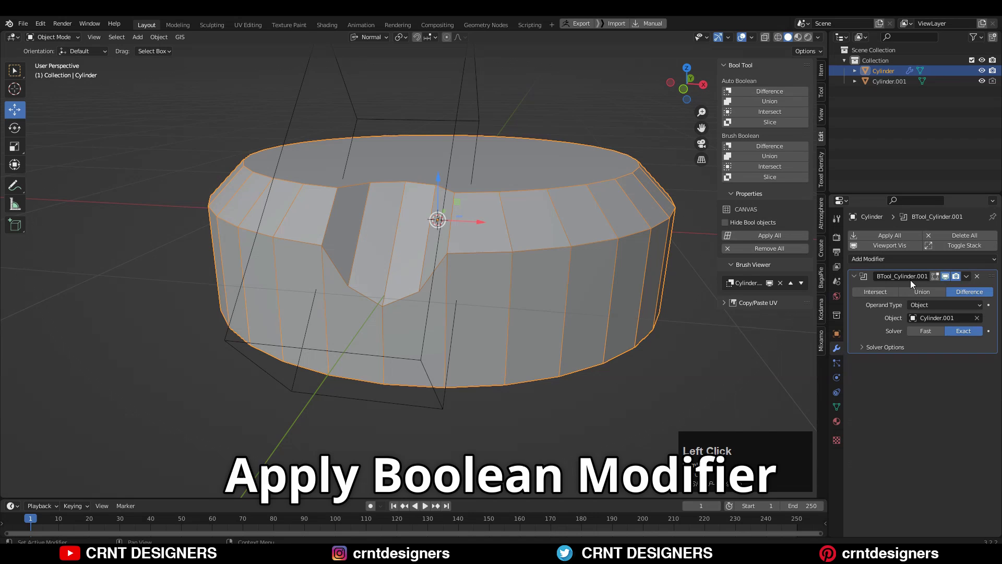
pyautogui.click(967, 276)
pyautogui.click(938, 292)
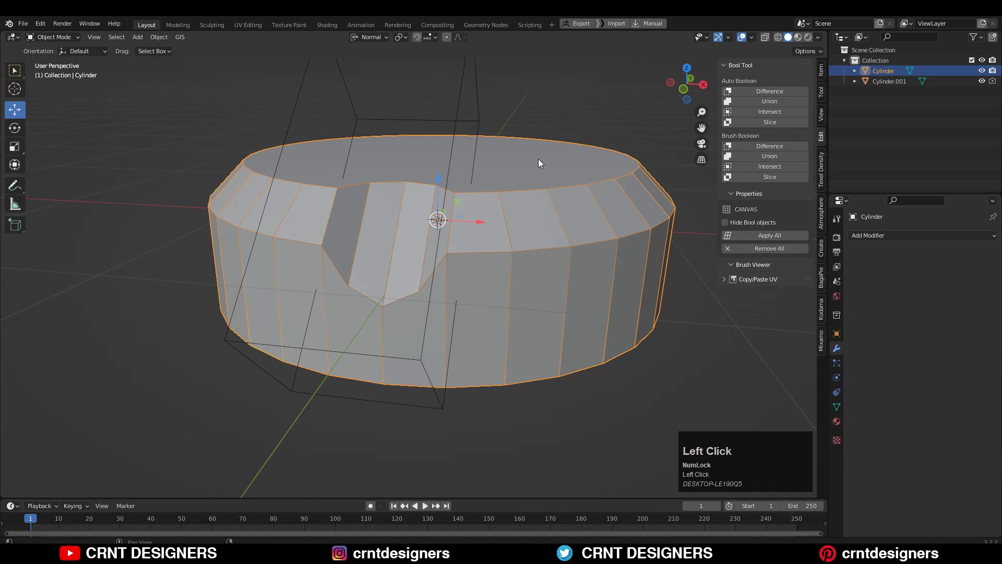
# Delete the cutter cylinder from the scene
pyautogui.click(452, 109)
pyautogui.press('x')
pyautogui.click(450, 111)
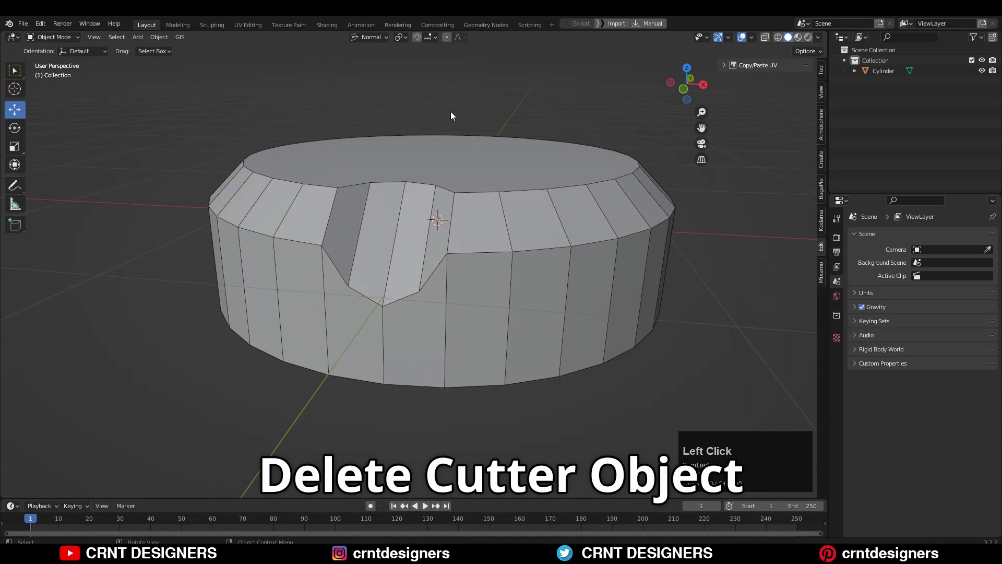
# Merge all of the disc's vertices by distance, with the merge distance raised to 0.0101 m
pyautogui.moveTo(430, 232)
pyautogui.mouseDown(button='middle')
pyautogui.moveTo(444, 206)
pyautogui.moveTo(432, 253)
pyautogui.moveTo(418, 245)
pyautogui.mouseUp(button='middle')
pyautogui.click(507, 210)
pyautogui.press('Tab')
pyautogui.press('a')
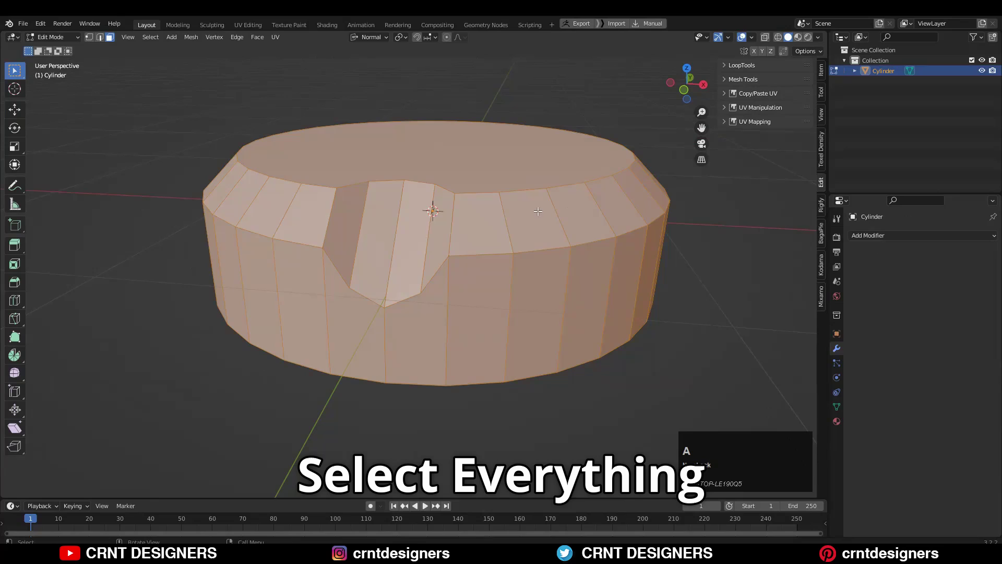
pyautogui.press('m')
pyautogui.click(528, 266)
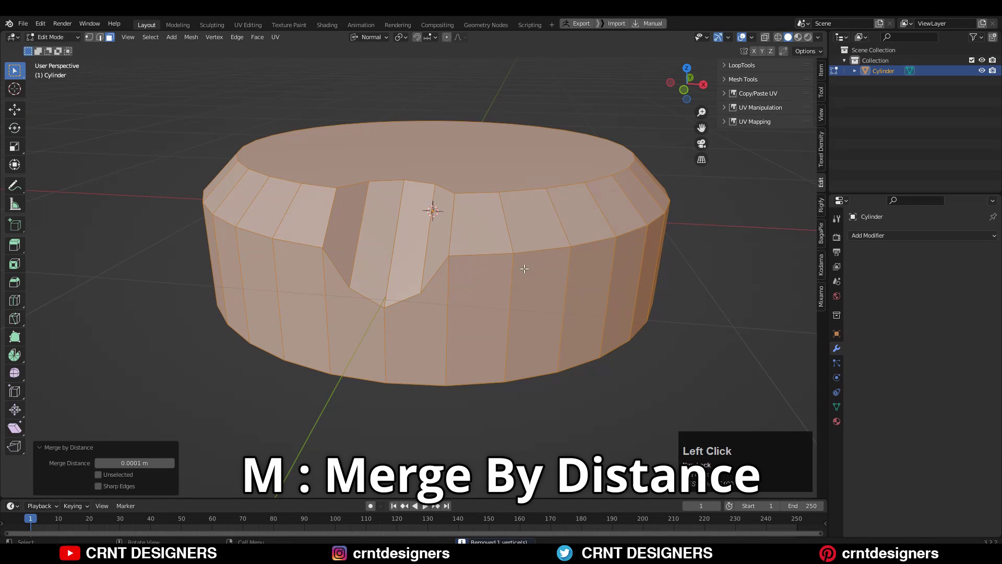
pyautogui.click(171, 463)
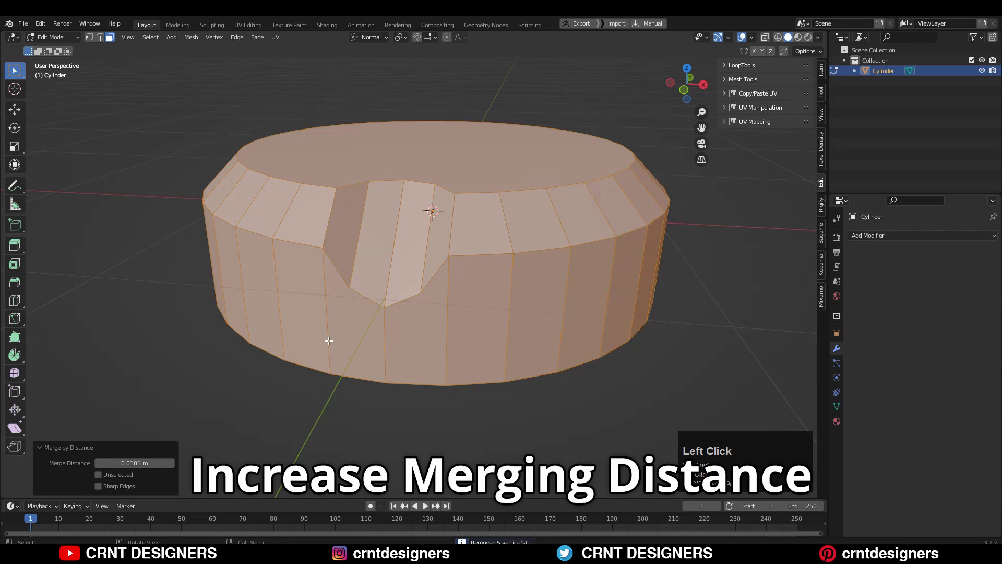
# Symmetrize the whole disc mesh from -Y to +Y so the notch is mirrored to the opposite side
pyautogui.moveTo(496, 235)
pyautogui.mouseDown(button='middle')
pyautogui.moveTo(499, 198)
pyautogui.moveTo(499, 225)
pyautogui.mouseUp(button='middle')
pyautogui.click(499, 225)
pyautogui.scroll(-5, 499, 224)
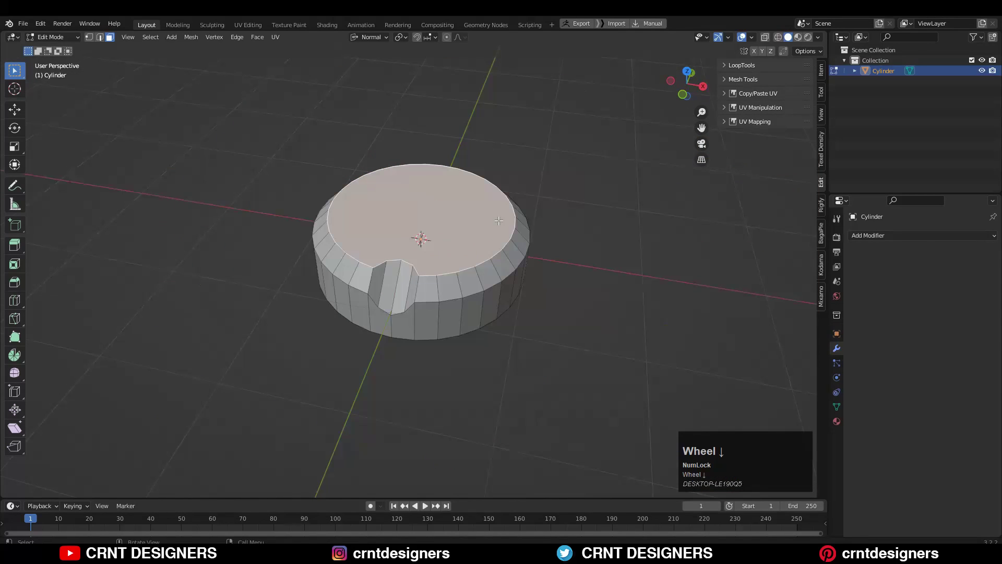
pyautogui.press('a')
pyautogui.click(119, 474)
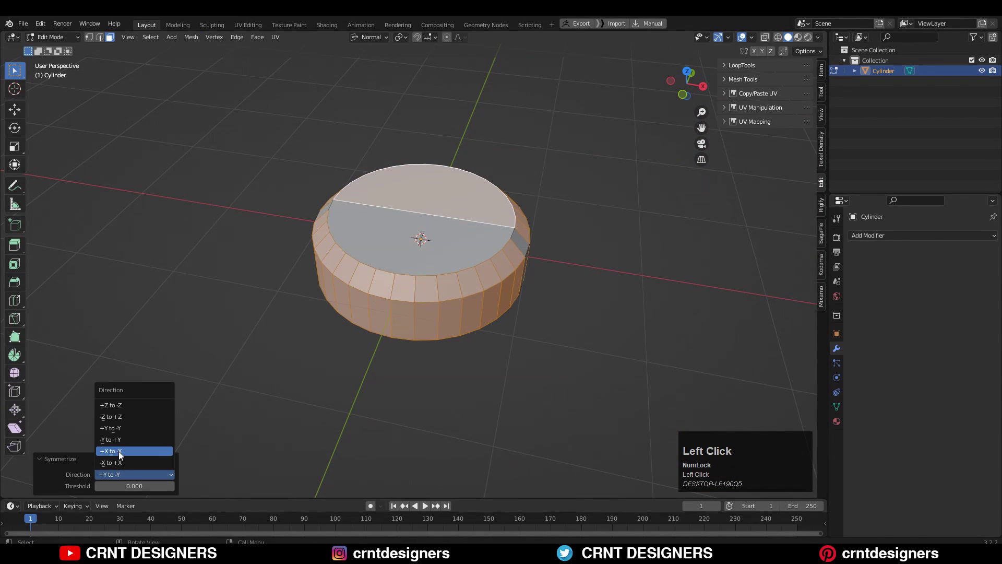
pyautogui.click(118, 442)
pyautogui.moveTo(514, 326); pyautogui.dragTo(539, 313, button='middle')
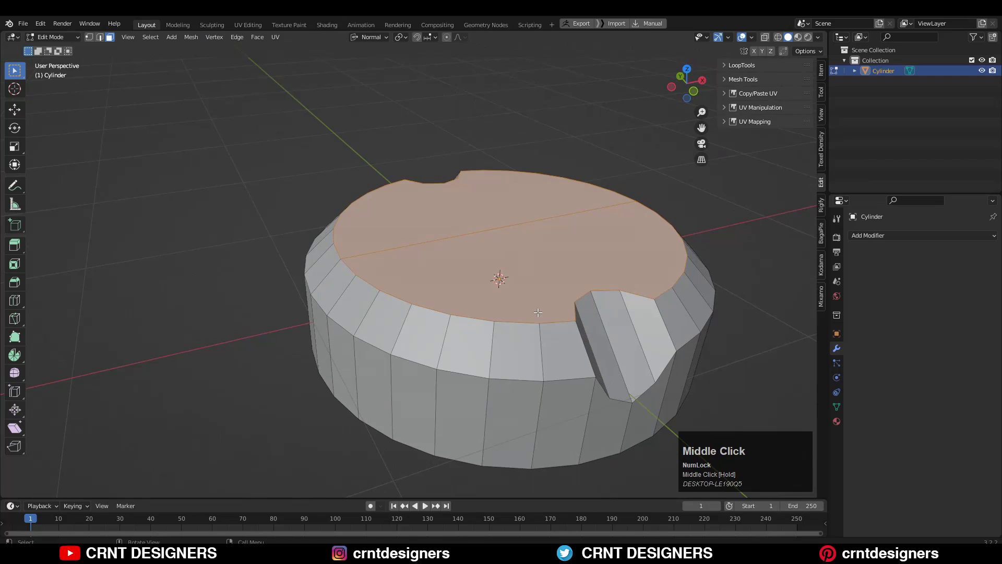
# Select the sloped bevel faces on both sides between the two notches and inset them by about 0.03 m
pyautogui.click(566, 349)
pyautogui.scroll(-3, 527, 296)
pyautogui.moveTo(397, 271); pyautogui.dragTo(527, 295, button='middle')
pyautogui.keyDown('ctrl'); pyautogui.click(252, 306); pyautogui.keyUp('ctrl')
pyautogui.moveTo(392, 263); pyautogui.dragTo(660, 240, button='middle')
pyautogui.keyDown('ctrl'); pyautogui.keyDown('shift'); pyautogui.click(700, 289); pyautogui.keyUp('shift'); pyautogui.keyUp('ctrl')
pyautogui.keyDown('shift'); pyautogui.moveTo(700, 289); pyautogui.dragTo(627, 284, button='middle'); pyautogui.keyUp('shift')
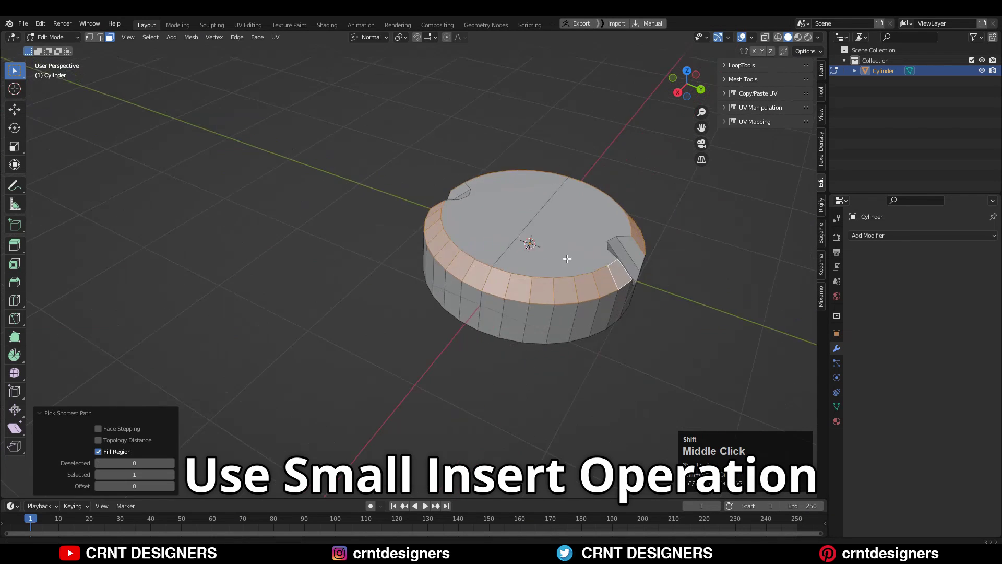
pyautogui.scroll(4, 678, 280)
pyautogui.press('i')
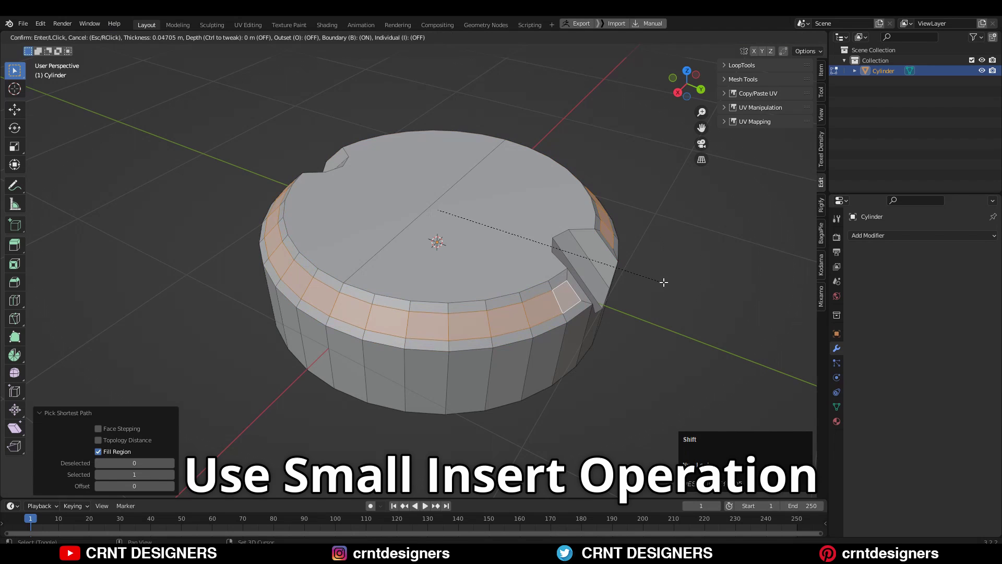
pyautogui.click(653, 280)
# Inset the selected sloped faces a second time by about 0.02 m
pyautogui.moveTo(653, 280); pyautogui.dragTo(595, 262, button='middle')
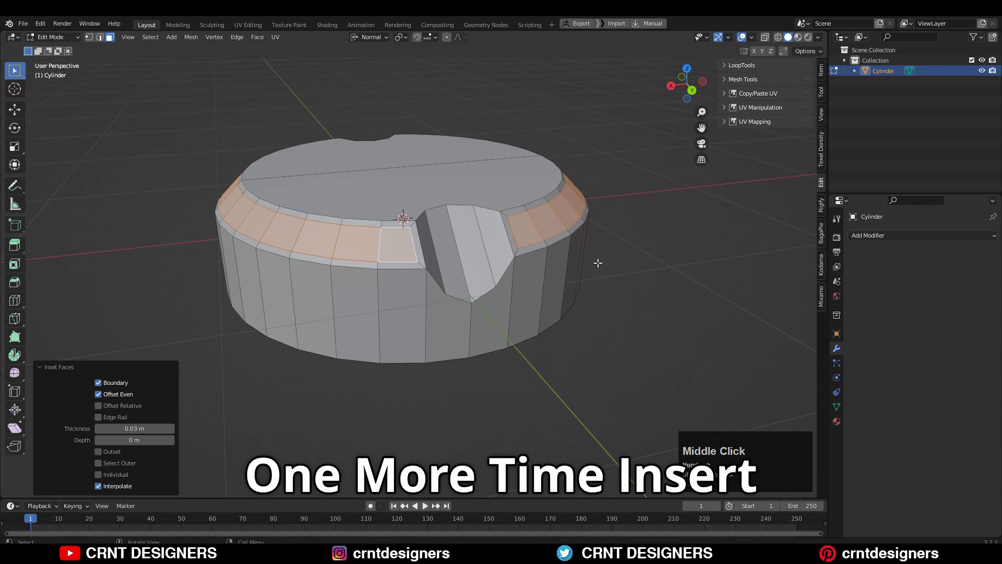
pyautogui.press('i')
pyautogui.click(583, 260)
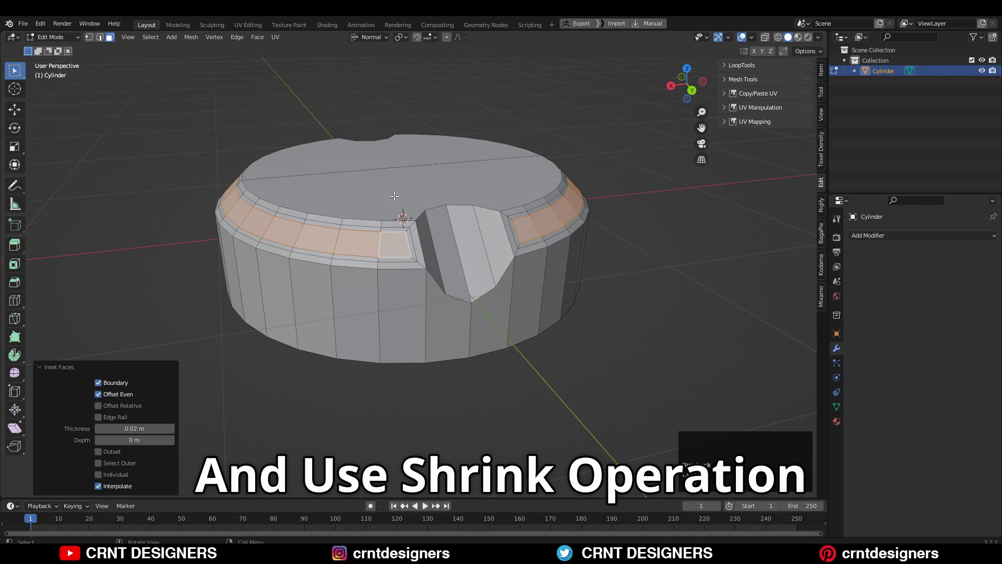
# Sink the inset bevel faces into the disc with Shrink/Fatten at an offset of -0.025 m
pyautogui.press('F3')
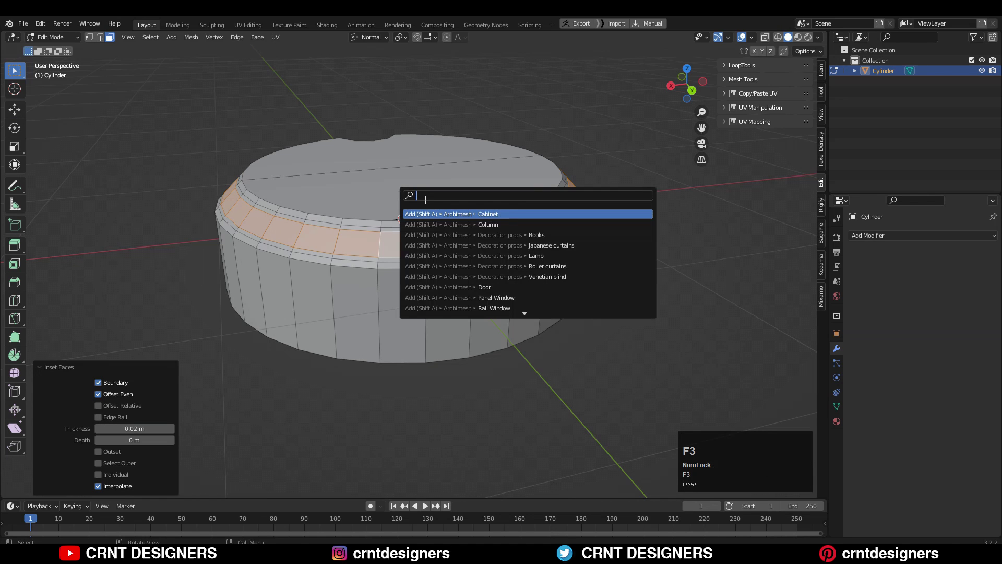
pyautogui.write('shr')
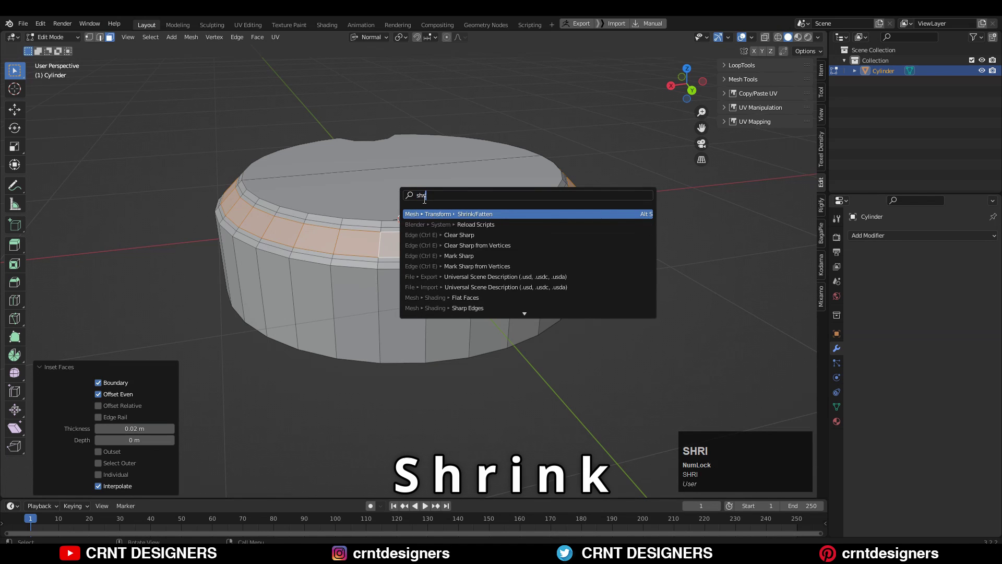
pyautogui.write('ink')
pyautogui.click(447, 213)
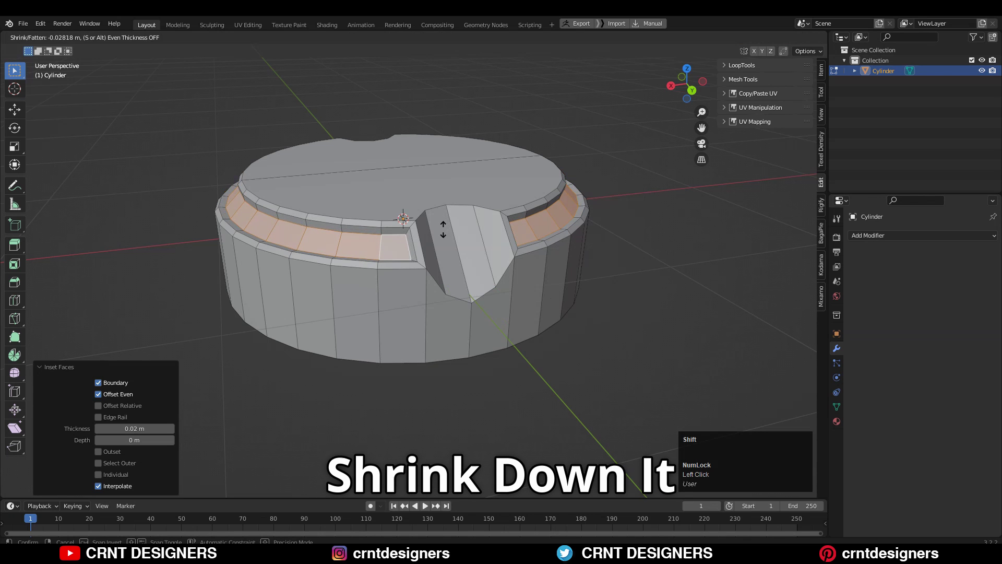
pyautogui.click(444, 230)
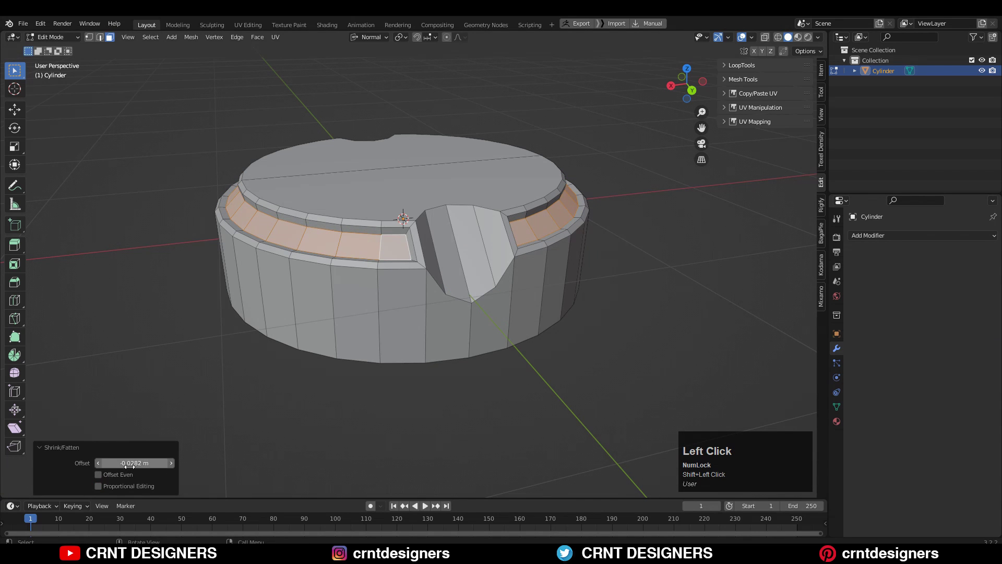
pyautogui.write('5')
pyautogui.press('Return')
pyautogui.keyDown('shift'); pyautogui.moveTo(330, 249); pyautogui.dragTo(333, 235, button='middle'); pyautogui.keyUp('shift')
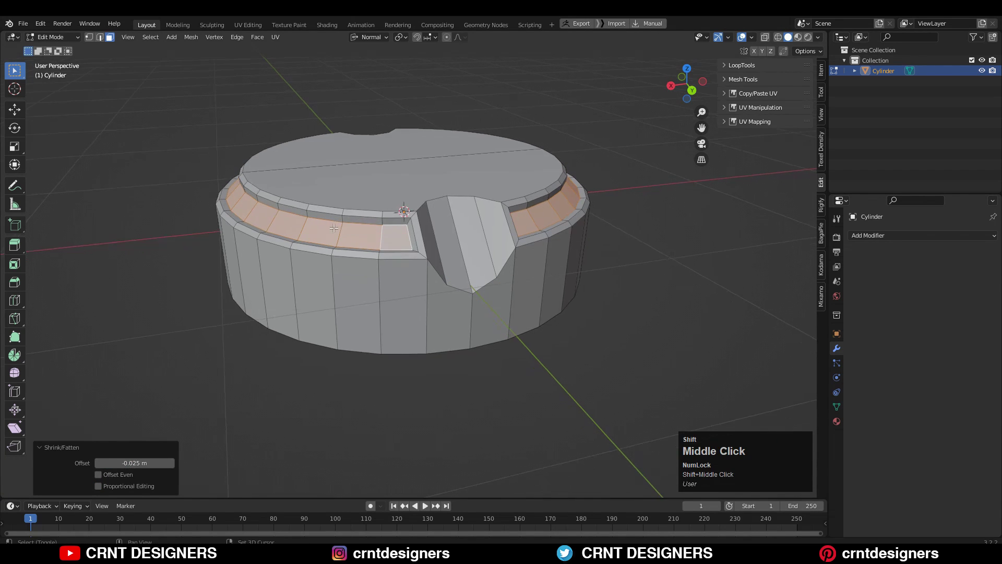
# Switch to edge selection and select all sharp edges of the disc
pyautogui.moveTo(333, 235); pyautogui.dragTo(403, 202, button='middle')
pyautogui.press('1')
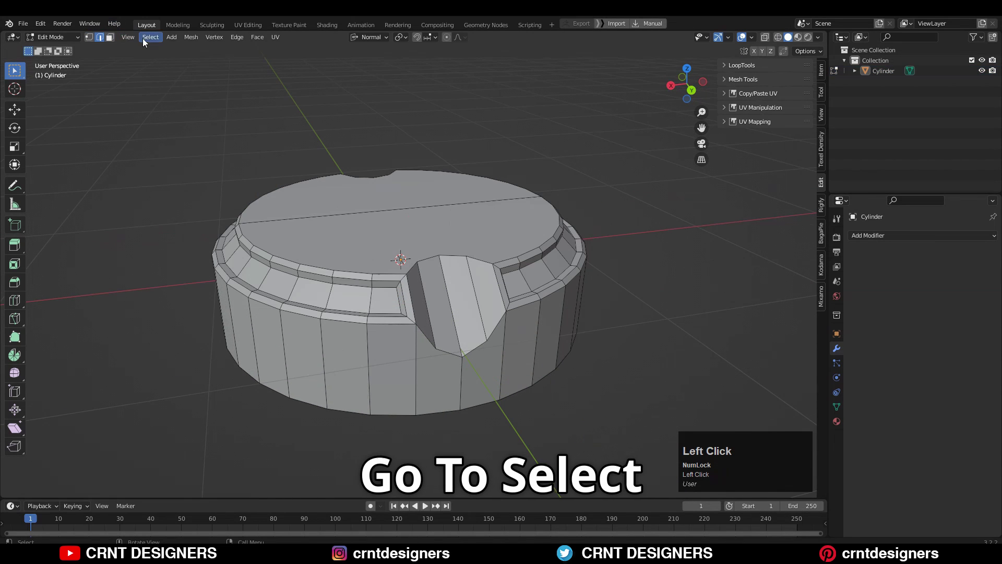
pyautogui.click(151, 38)
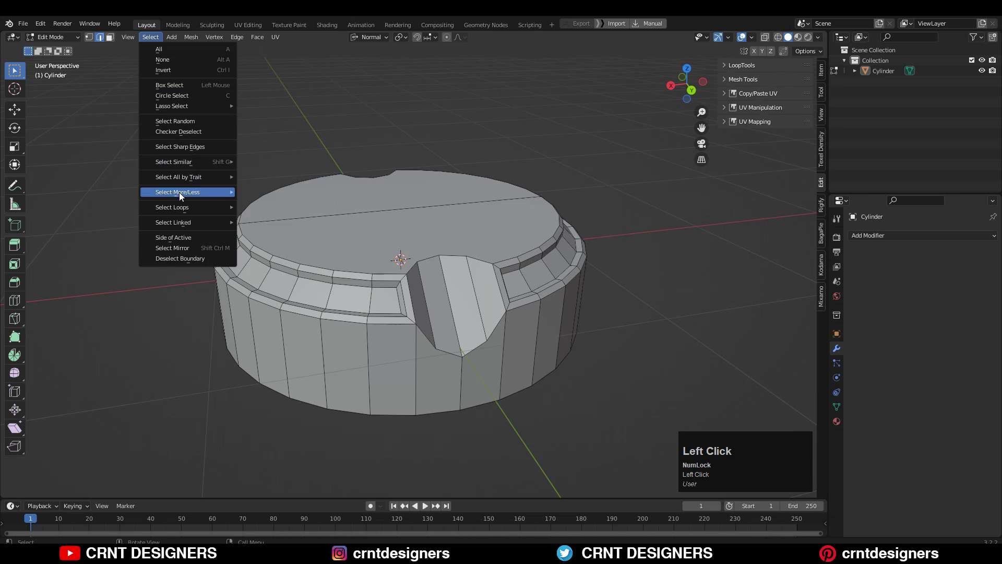
pyautogui.click(192, 147)
# Deselect the lengthwise edges inside both notches, keeping the notch outlines and other sharp edges selected
pyautogui.moveTo(593, 315); pyautogui.dragTo(445, 301, button='middle')
pyautogui.keyDown('ctrl'); pyautogui.moveTo(431, 310); pyautogui.dragTo(432, 312); pyautogui.keyUp('ctrl')
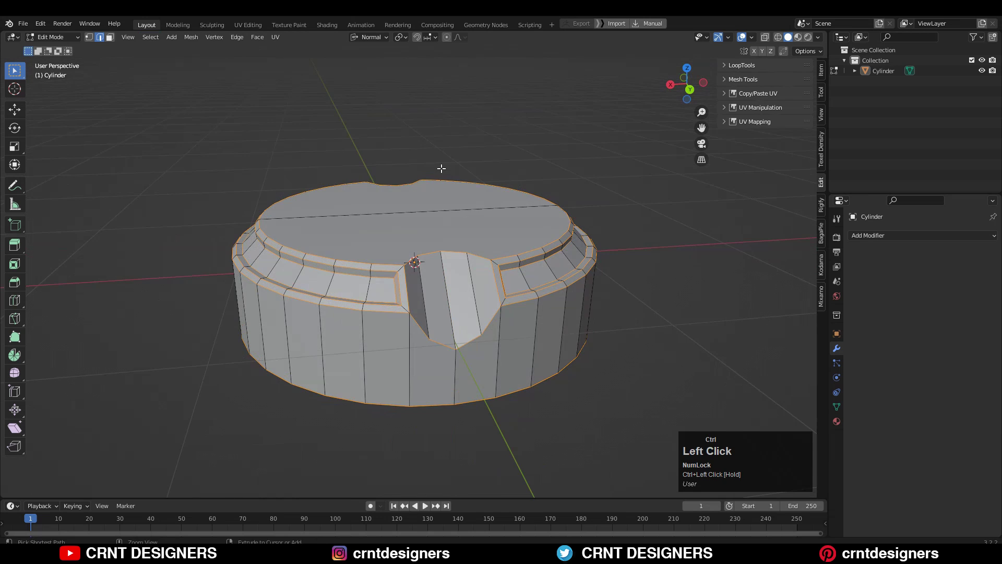
pyautogui.moveTo(441, 168); pyautogui.dragTo(404, 77, button='middle')
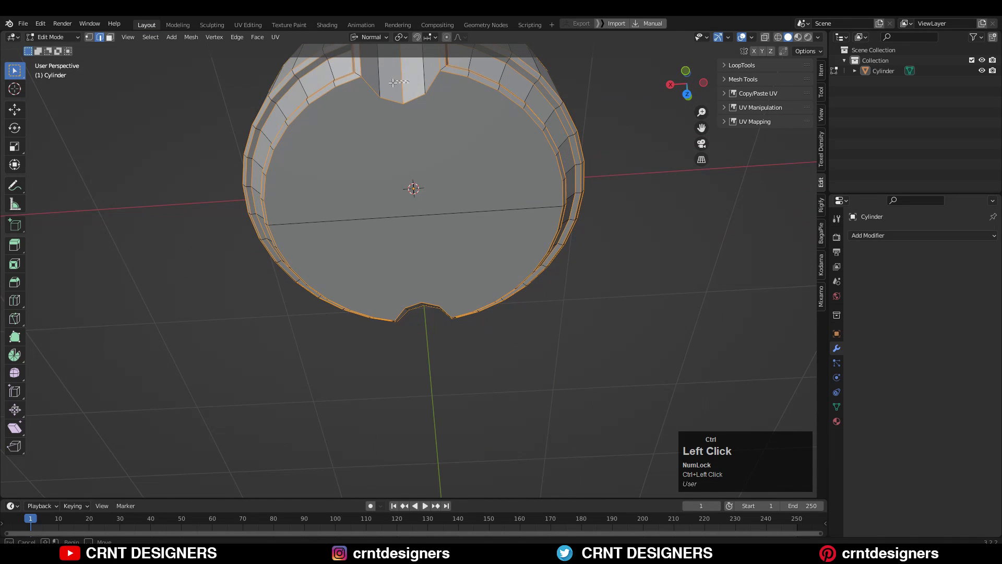
pyautogui.scroll(-2, 441, 244)
pyautogui.moveTo(441, 243); pyautogui.dragTo(429, 177, button='middle')
pyautogui.scroll(3, 462, 303)
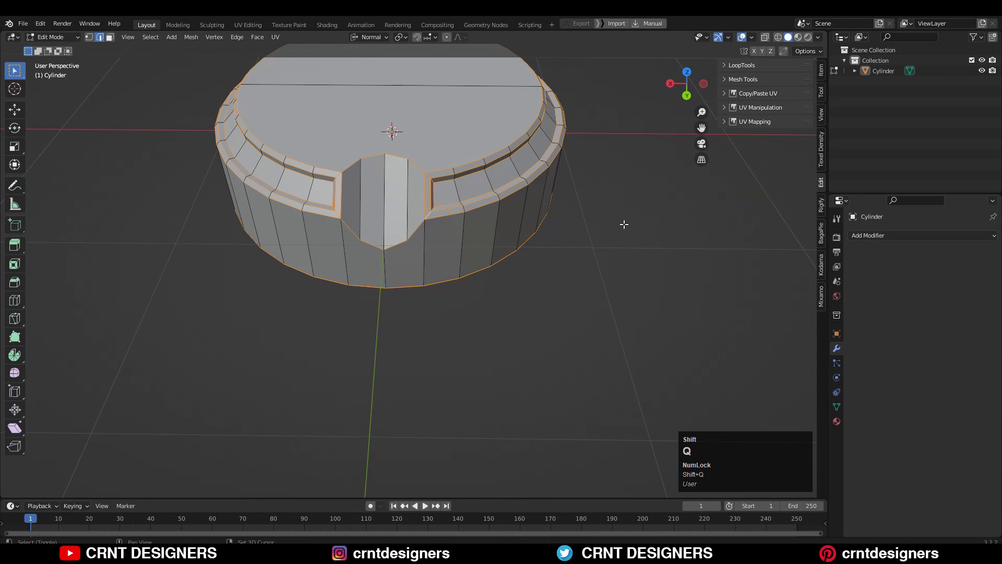
# Bevel the selected sharp edges with 2 segments and a width of about 0.0157 m
pyautogui.moveTo(625, 224); pyautogui.dragTo(575, 218, button='middle')
pyautogui.scroll(3, 554, 216)
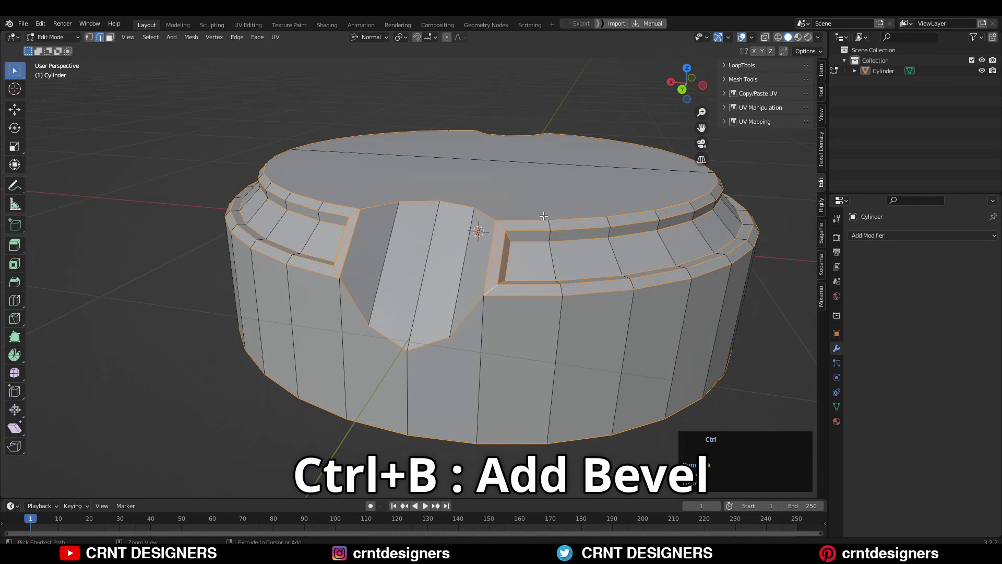
pyautogui.press('shift')
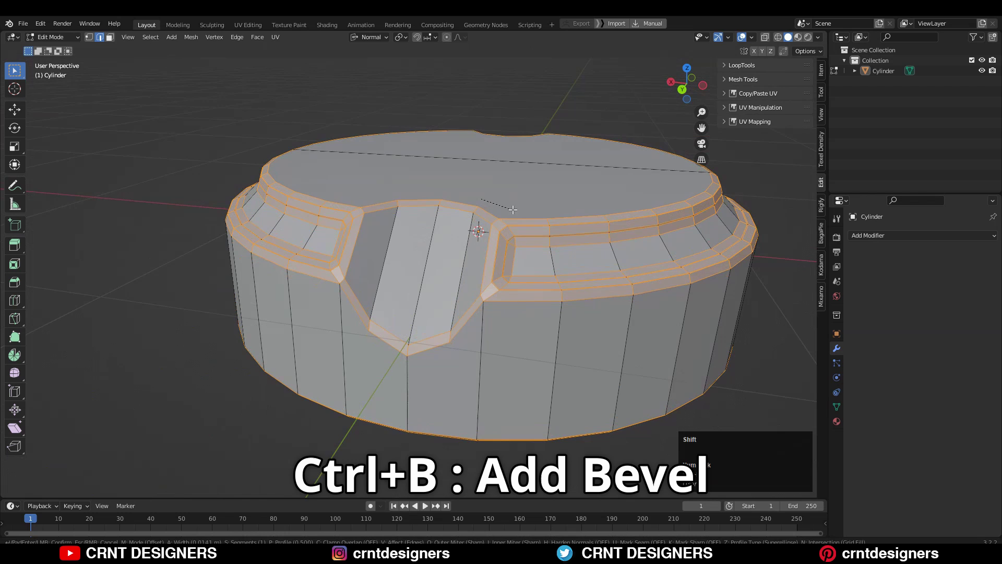
pyautogui.scroll(1, 518, 209)
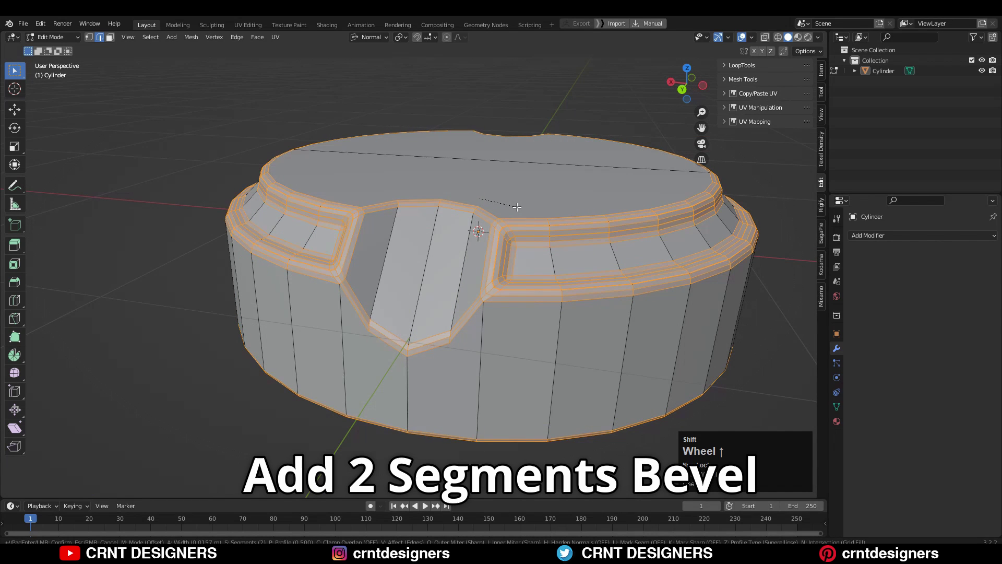
pyautogui.keyDown('shift'); pyautogui.scroll(-1, 517, 207); pyautogui.keyUp('shift')
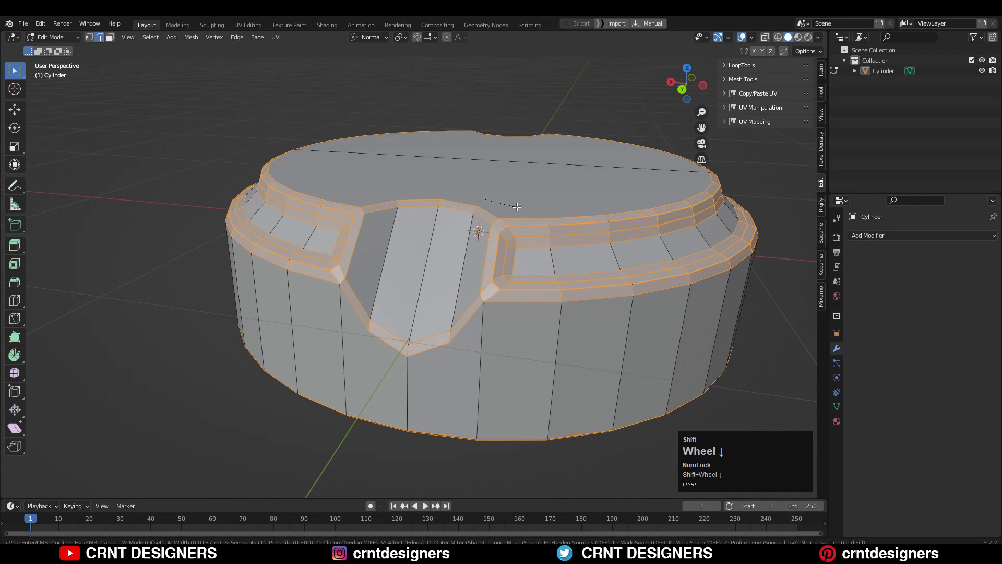
pyautogui.keyDown('shift'); pyautogui.scroll(1, 517, 207); pyautogui.keyUp('shift')
pyautogui.click(517, 208)
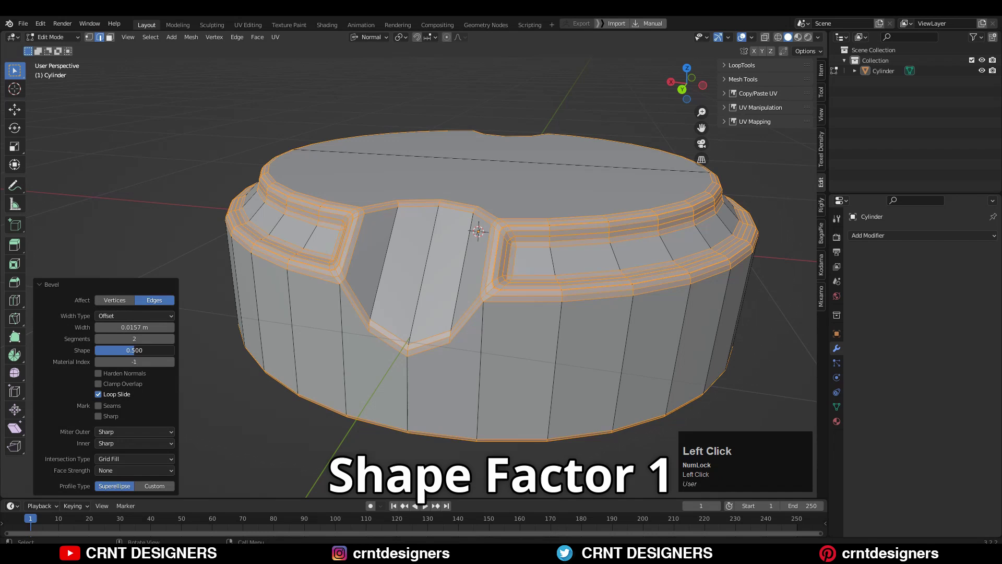
# Set the bevel's shape to 1.000 and its width to 0.01 m
pyautogui.moveTo(134, 350); pyautogui.dragTo(174, 351)
pyautogui.moveTo(294, 205); pyautogui.dragTo(281, 234, button='middle')
pyautogui.keyDown('shift'); pyautogui.moveTo(346, 258); pyautogui.dragTo(338, 178, button='middle'); pyautogui.keyUp('shift')
pyautogui.scroll(3, 337, 178)
pyautogui.keyDown('shift'); pyautogui.moveTo(135, 328); pyautogui.dragTo(105, 327); pyautogui.keyUp('shift')
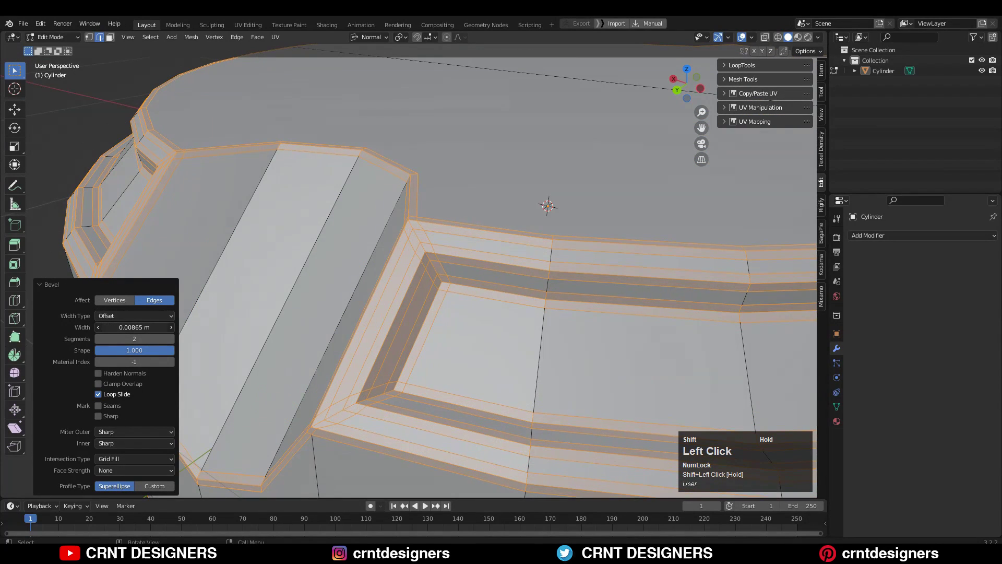
pyautogui.moveTo(143, 327); pyautogui.dragTo(70, 321)
pyautogui.write('0.01')
pyautogui.press('Return')
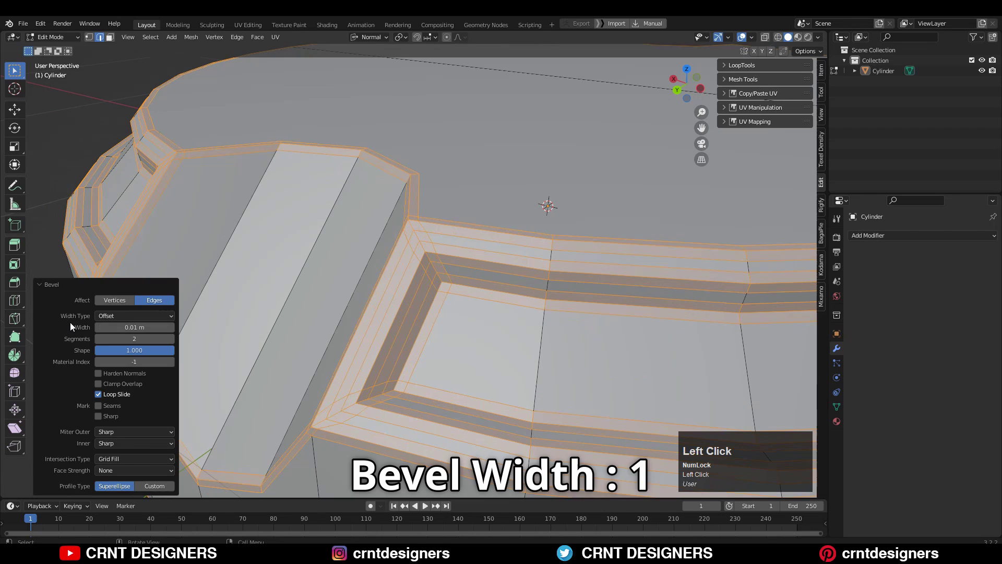
# Select the disc's two top faces and, in top view, knife straight horizontal cuts between opposite rim vertices near the centre line
pyautogui.moveTo(393, 273); pyautogui.dragTo(413, 248, button='middle')
pyautogui.press('2')
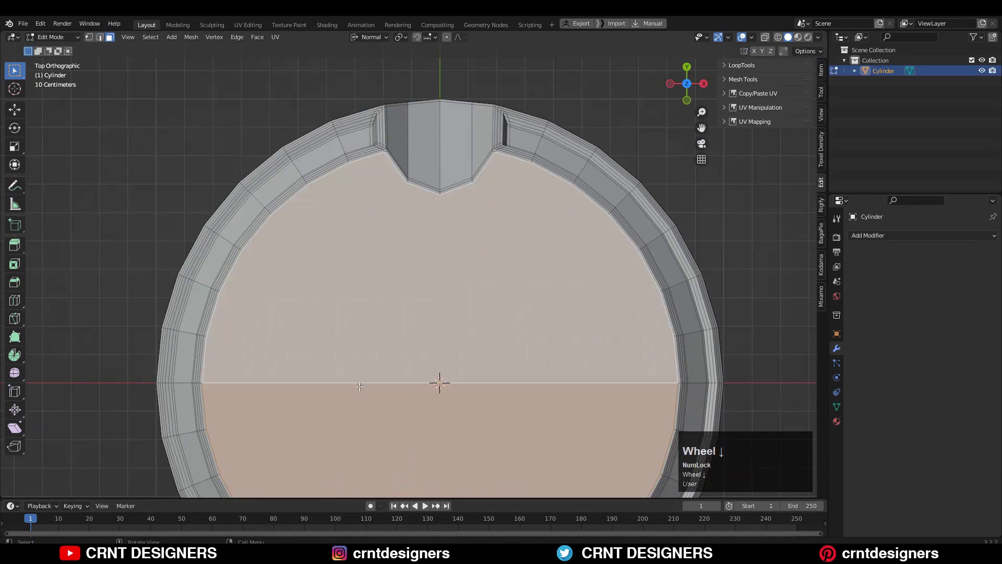
pyautogui.press('1')
pyautogui.keyDown('shift'); pyautogui.moveTo(286, 297); pyautogui.dragTo(244, 211, button='middle'); pyautogui.keyUp('shift')
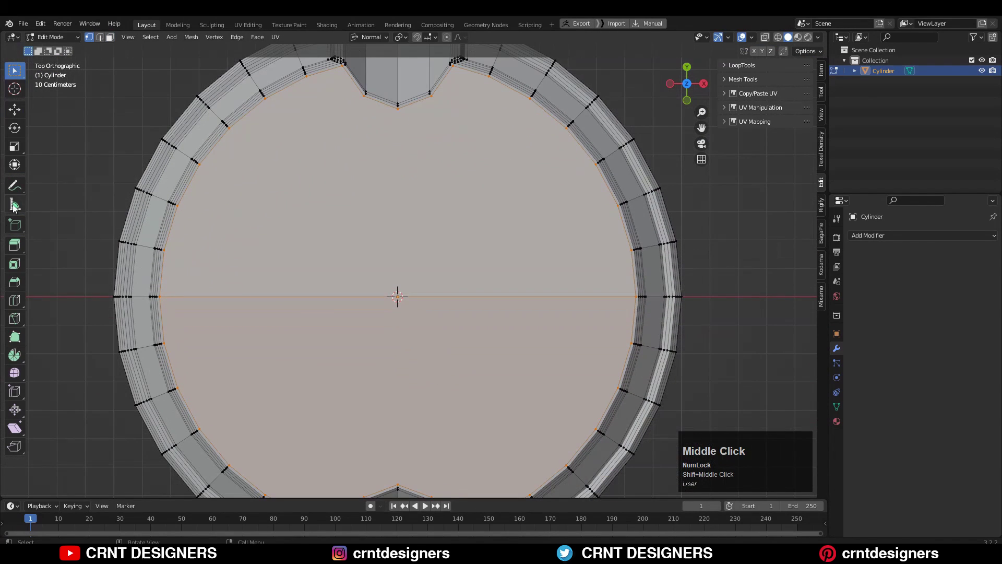
pyautogui.click(15, 318)
pyautogui.click(620, 204)
pyautogui.click(178, 204)
pyautogui.press('Return')
# Knife straight vertical cuts across the top between matching vertices of the two notches, on the centre line and on the -X side
pyautogui.scroll(-1, 405, 131)
pyautogui.keyDown('shift'); pyautogui.moveTo(406, 131); pyautogui.dragTo(408, 100, button='middle'); pyautogui.keyUp('shift')
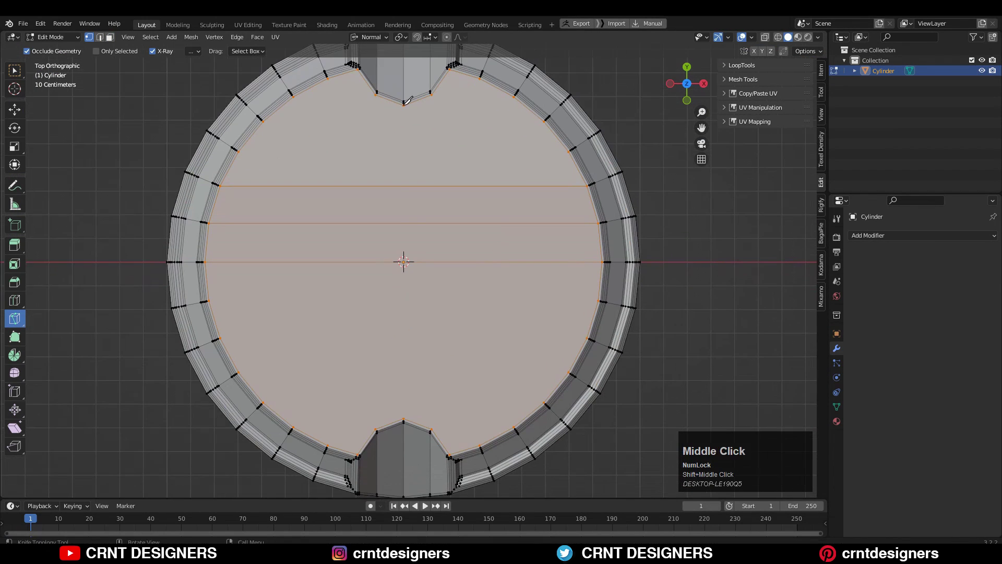
pyautogui.click(375, 95)
pyautogui.press('Return')
pyautogui.click(357, 69)
pyautogui.click(358, 454)
pyautogui.press('Return')
# Knife further horizontal cuts between opposite upper rim vertices and one more vertical cut between the rim vertices beside the notches
pyautogui.click(238, 151)
pyautogui.click(569, 152)
pyautogui.press('Return')
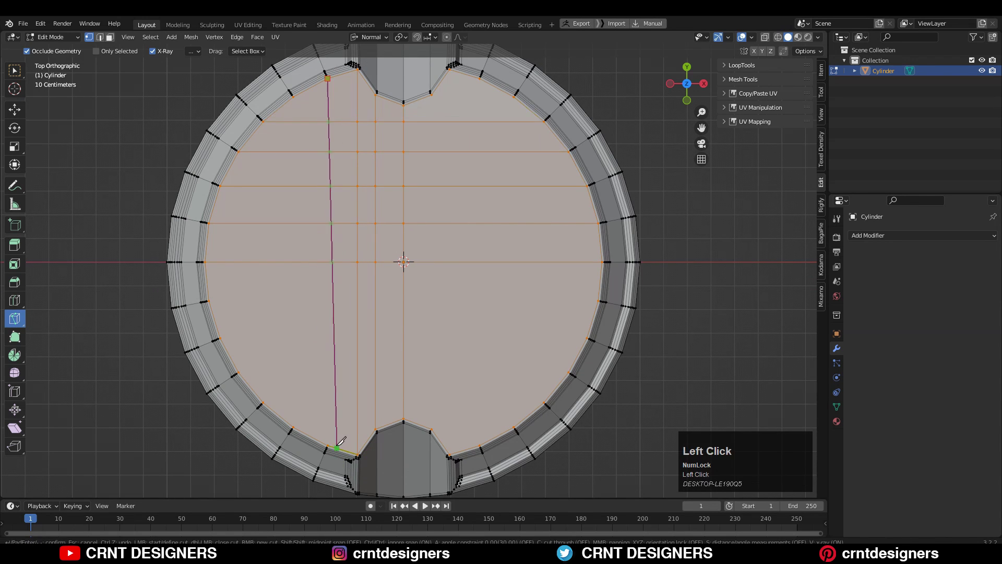
pyautogui.click(338, 440)
pyautogui.press('Return')
# Symmetrize the whole mesh from -X to +X to mirror the knife cuts on the top
pyautogui.press('a')
pyautogui.scroll(-2, 338, 439)
pyautogui.click(191, 37)
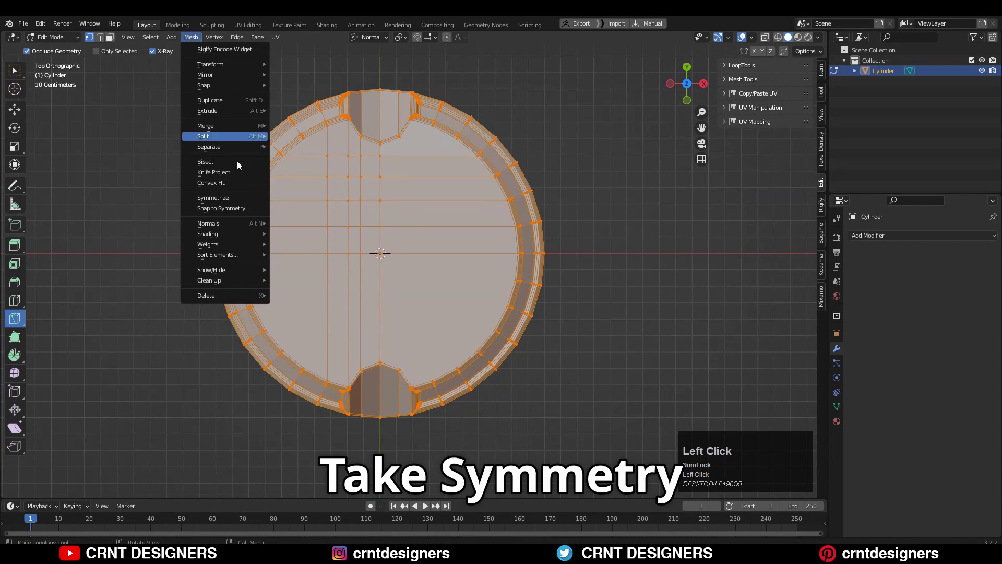
pyautogui.click(249, 203)
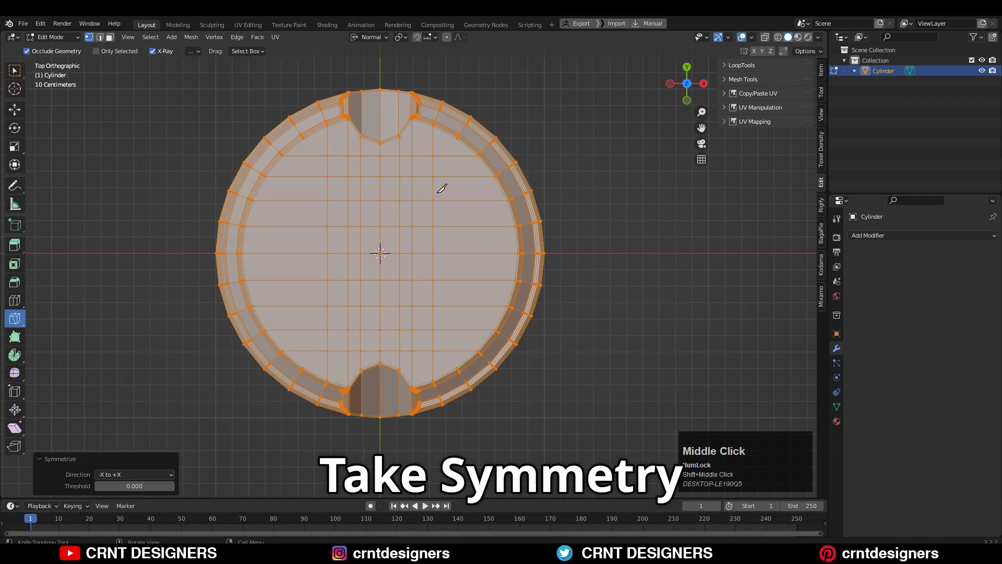
# Select all the disc's top faces and try to inset them by about 0.017 m
pyautogui.press('3')
pyautogui.click(450, 149)
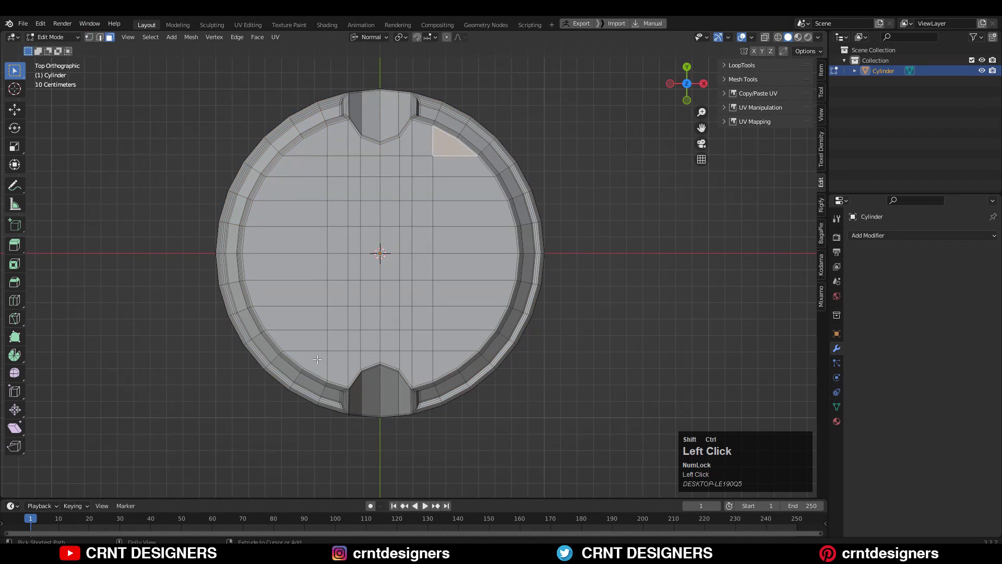
pyautogui.keyDown('ctrl'); pyautogui.keyDown('shift'); pyautogui.click(317, 359); pyautogui.keyUp('shift'); pyautogui.keyUp('ctrl')
pyautogui.press('i')
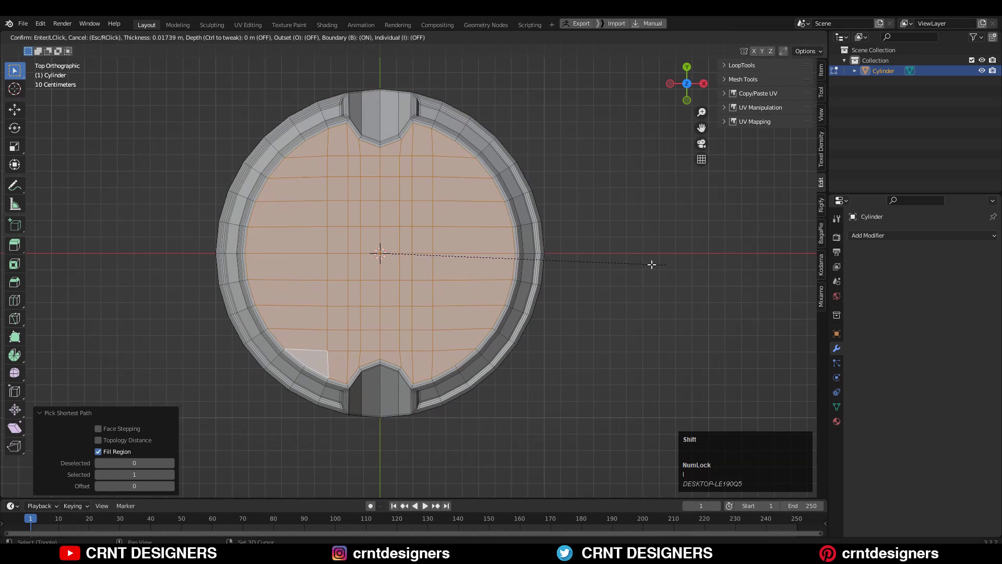
pyautogui.hotkey('ctrl', 'z')
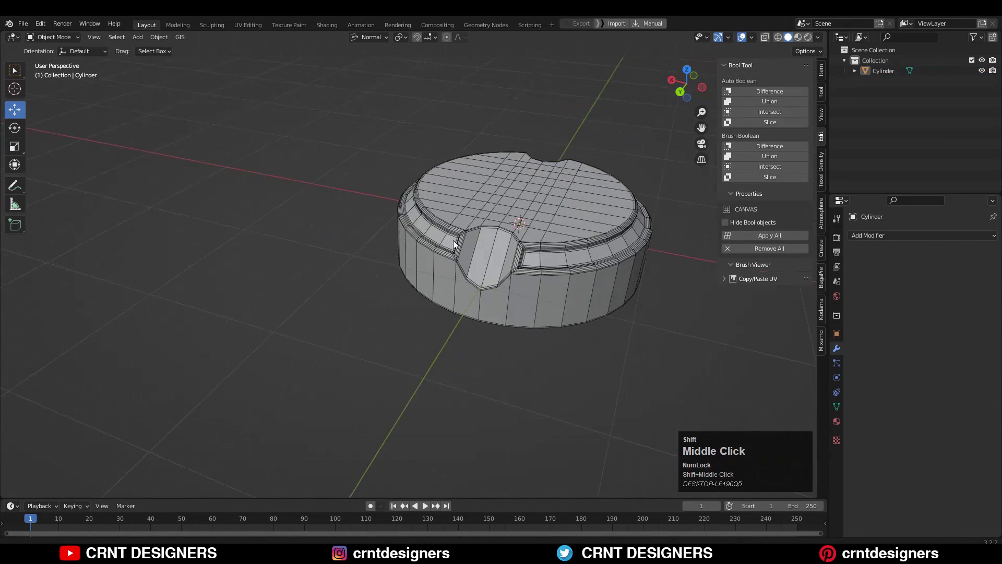
# Reopen the disc for mesh editing and examine the side face beneath the notch and its face loop
pyautogui.scroll(3, 469, 268)
pyautogui.moveTo(453, 240); pyautogui.dragTo(497, 271, button='middle')
pyautogui.scroll(2, 497, 271)
pyautogui.click(455, 303)
pyautogui.press('Tab')
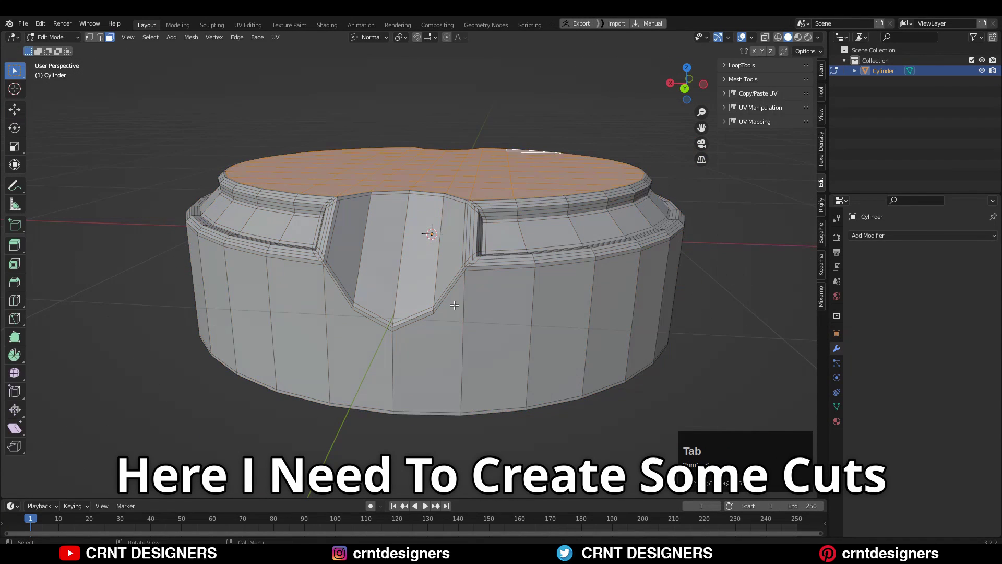
pyautogui.click(435, 319)
pyautogui.press('3')
pyautogui.doubleClick(445, 322)
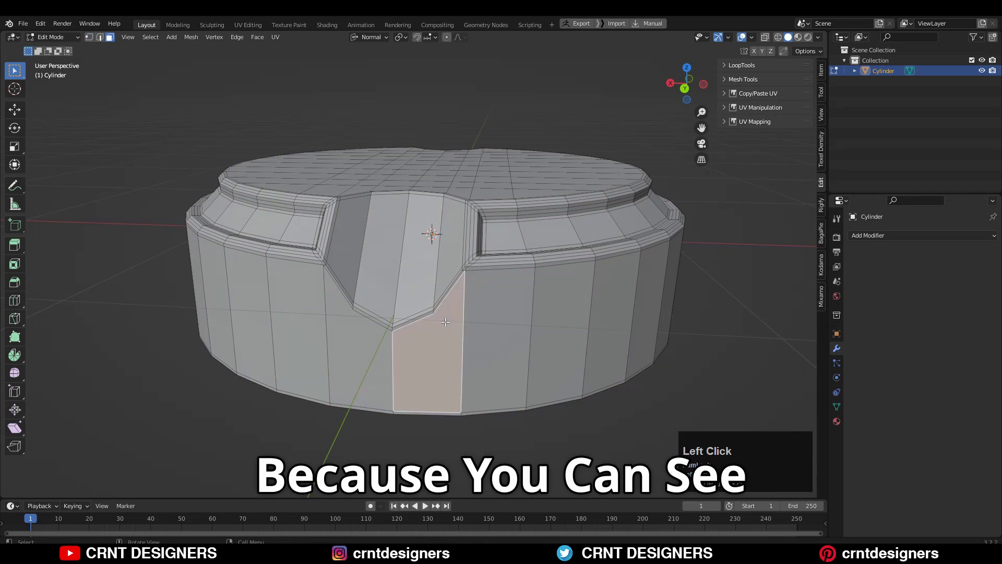
pyautogui.click(446, 322)
pyautogui.keyDown('alt'); pyautogui.click(447, 316); pyautogui.keyUp('alt')
# In back view, knife a horizontal cut from the notch's lowest vertex across the side faces to the -X edge of the disc
pyautogui.click(15, 319)
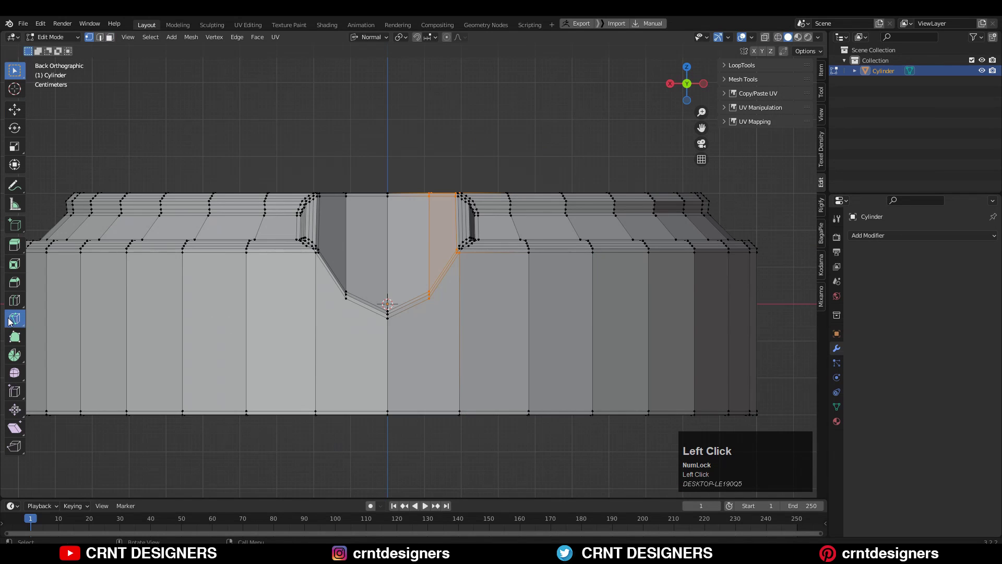
pyautogui.click(429, 298)
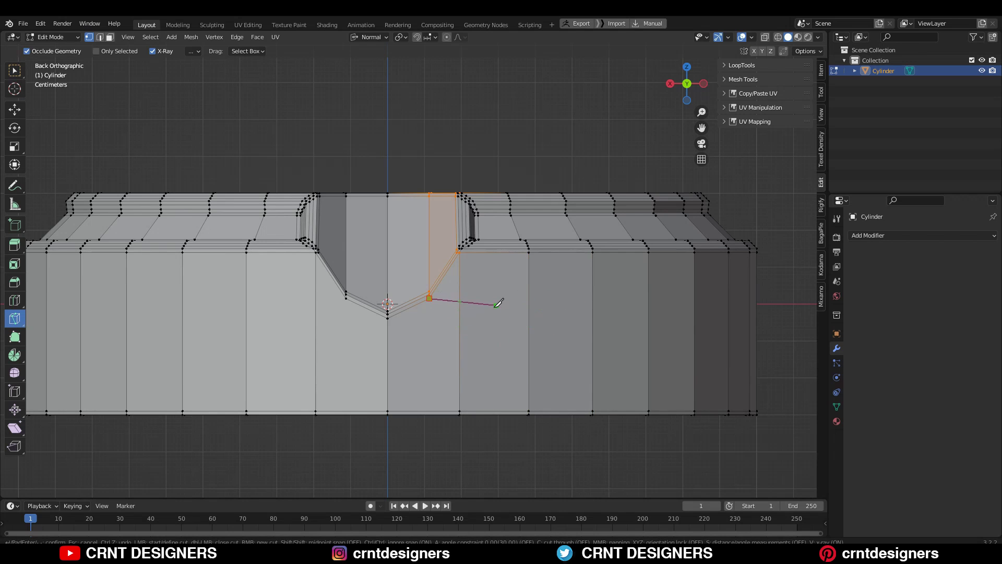
pyautogui.press('Escape')
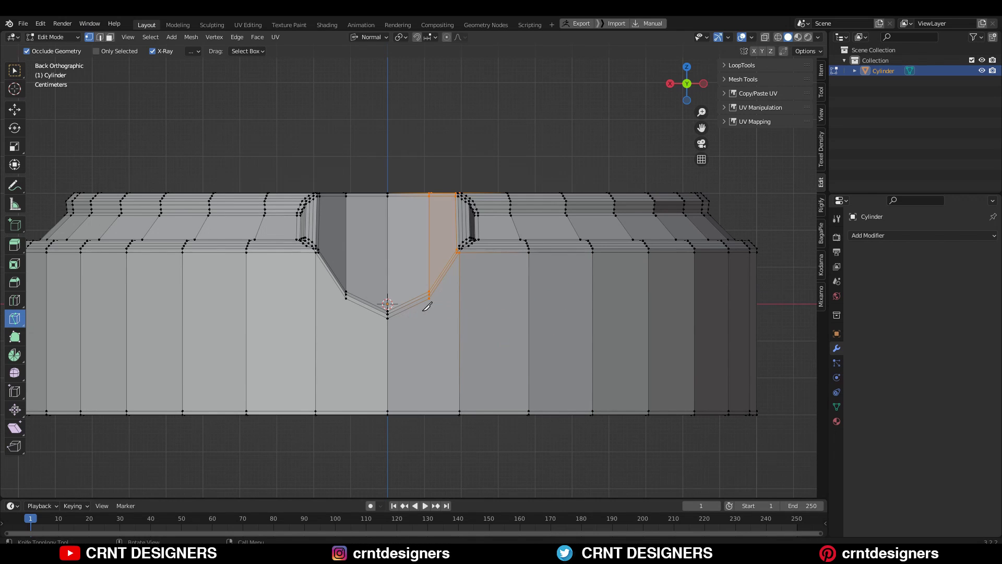
pyautogui.click(387, 317)
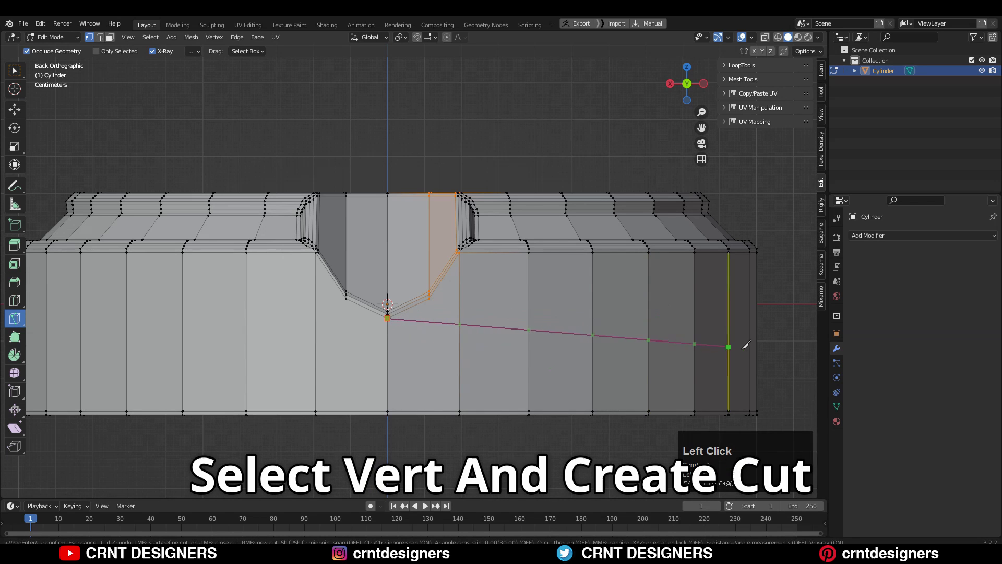
pyautogui.press('x')
pyautogui.press('space')
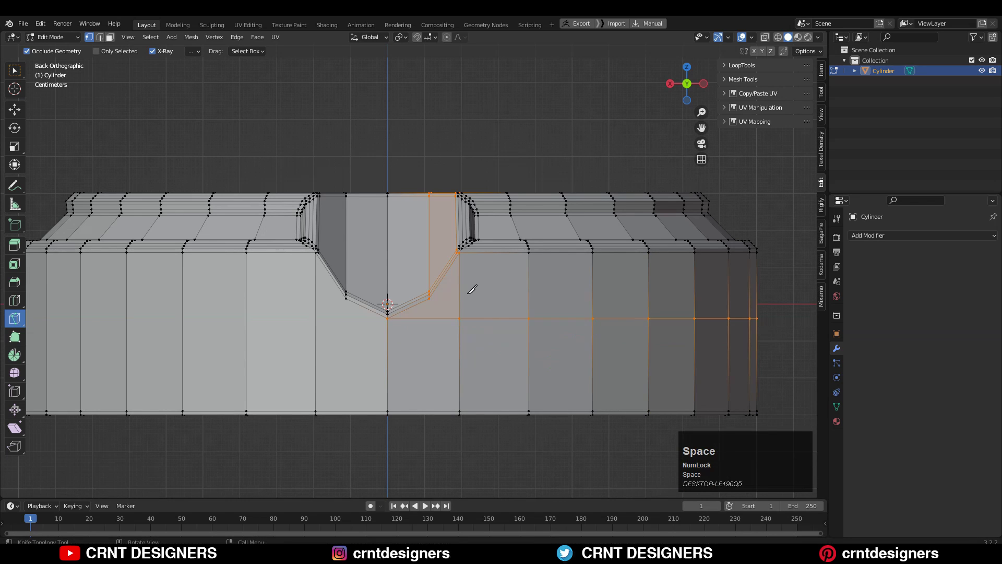
# Check the new side face below the notch and symmetrize the whole mesh to carry the horizontal cut around the disc
pyautogui.press('c')
pyautogui.press('3')
pyautogui.click(435, 317)
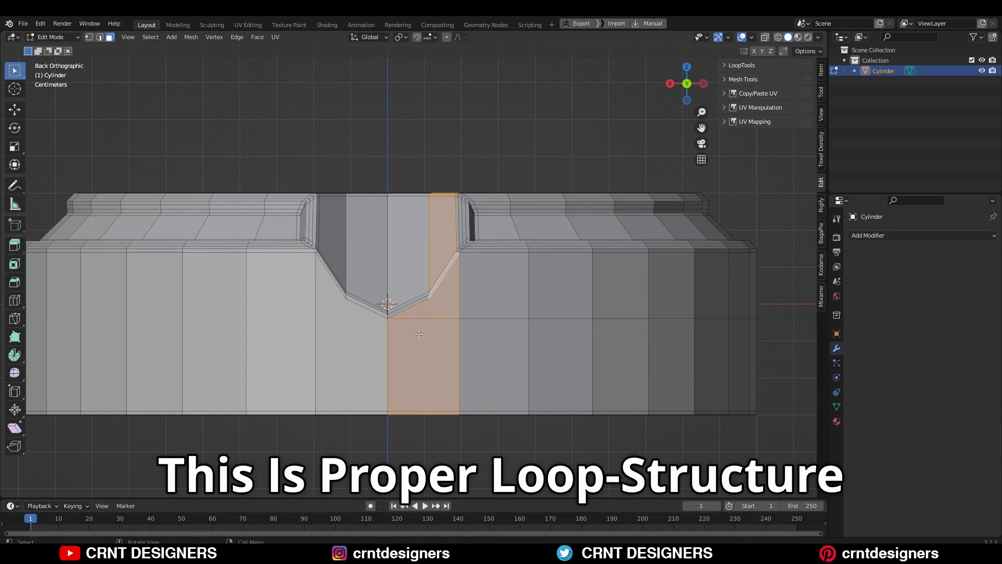
pyautogui.scroll(-3, 404, 318)
pyautogui.press('a')
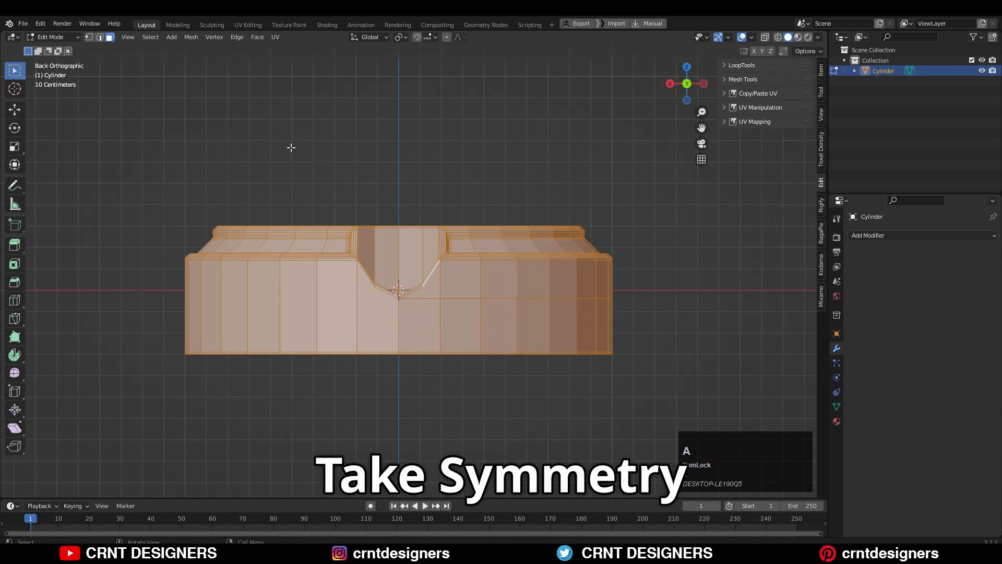
pyautogui.click(189, 38)
pyautogui.click(219, 199)
pyautogui.click(443, 136)
pyautogui.moveTo(443, 177); pyautogui.dragTo(247, 199, button='middle')
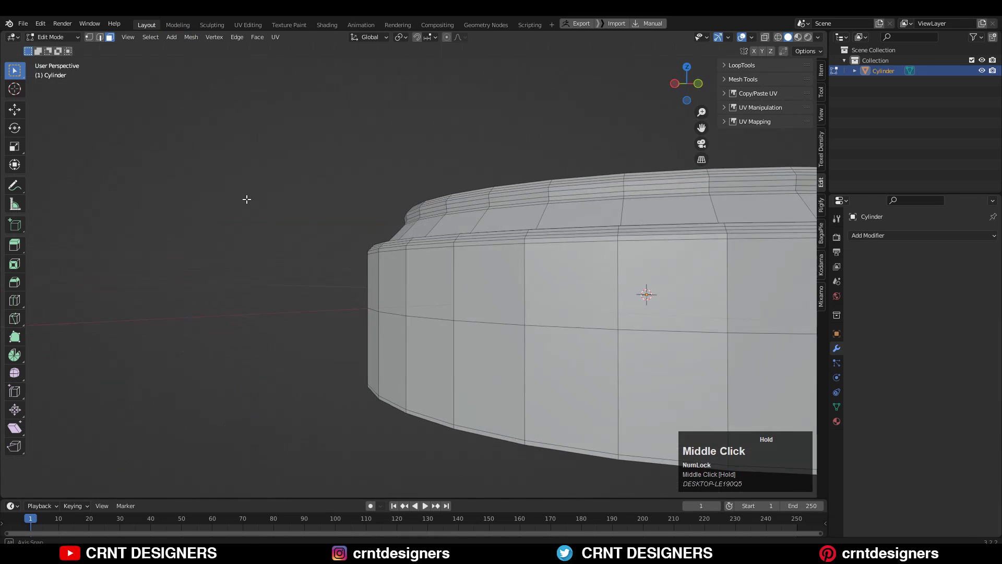
# Examine the face loops running around the disc's side wall and return to object mode
pyautogui.scroll(-7, 488, 289)
pyautogui.press('3')
pyautogui.keyDown('alt'); pyautogui.click(476, 290); pyautogui.keyUp('alt')
pyautogui.moveTo(485, 288); pyautogui.dragTo(459, 308, button='middle')
pyautogui.keyDown('alt'); pyautogui.click(537, 297); pyautogui.keyUp('alt')
pyautogui.press('Tab')
pyautogui.scroll(4, 418, 308)
pyautogui.moveTo(381, 316); pyautogui.dragTo(405, 272, button='middle')
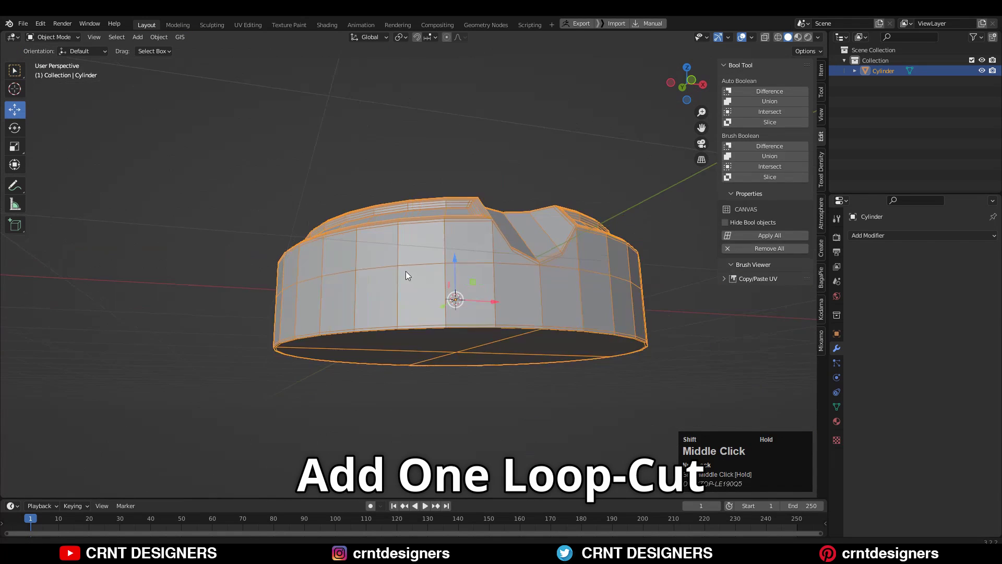
# Add one loop cut around the disc's side wall, in the band below the horizontal cut
pyautogui.press('Tab')
pyautogui.hotkey('ctrl', 'r')
pyautogui.click(518, 292)
pyautogui.click(517, 290)
pyautogui.moveTo(511, 308); pyautogui.dragTo(491, 240, button='middle')
# Inset the disc's bottom faces by about 0.24 m and delete the inner faces
pyautogui.press('3')
pyautogui.scroll(-4, 472, 346)
pyautogui.keyDown('shift'); pyautogui.moveTo(472, 347); pyautogui.dragTo(471, 266, button='middle'); pyautogui.keyUp('shift')
pyautogui.moveTo(457, 273); pyautogui.dragTo(413, 287)
pyautogui.press('i')
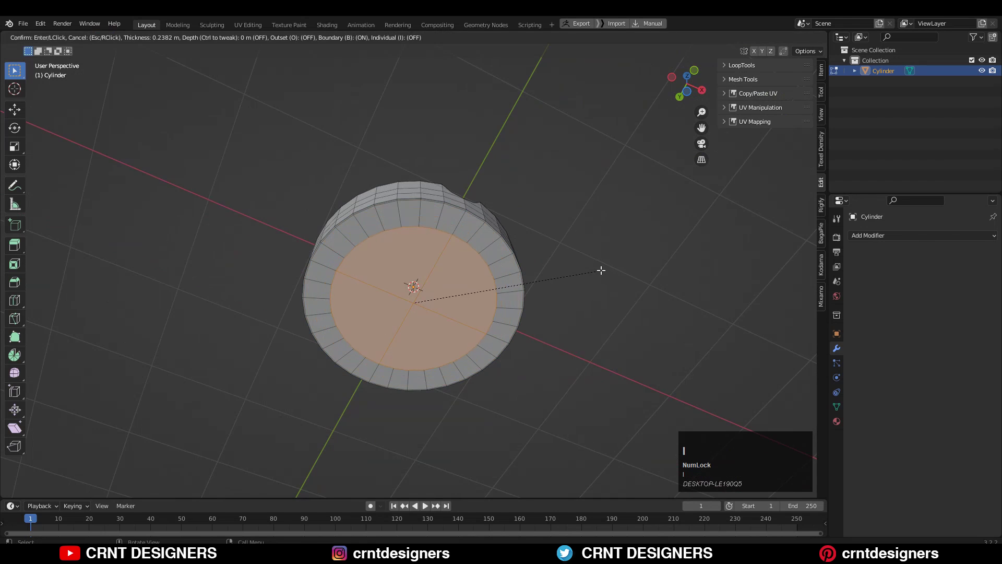
pyautogui.click(604, 267)
pyautogui.press('x')
pyautogui.click(504, 244)
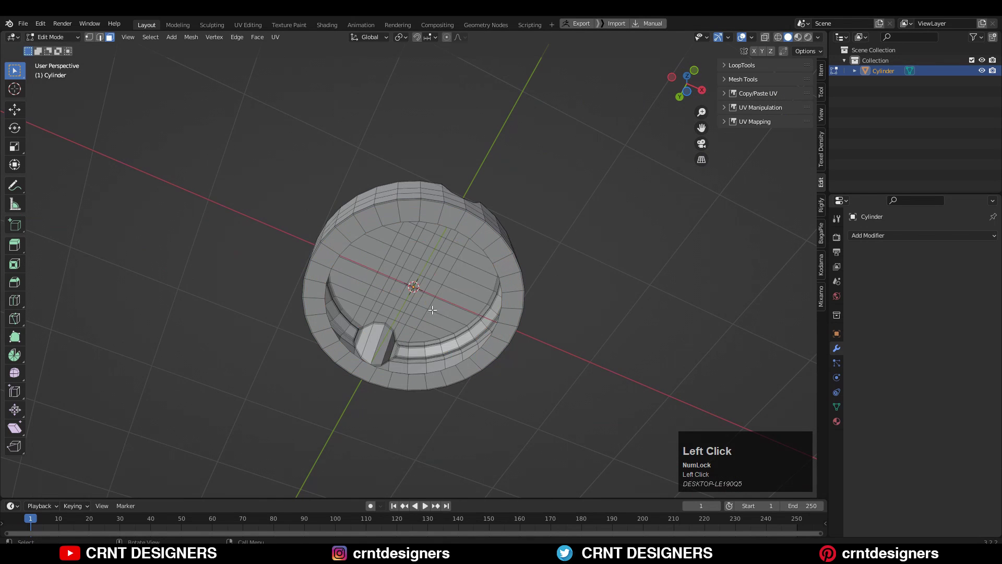
# Select the edge loop around the bottom opening and close it with Grid Fill using a span of 8
pyautogui.press('2')
pyautogui.keyDown('alt'); pyautogui.click(464, 235); pyautogui.keyUp('alt')
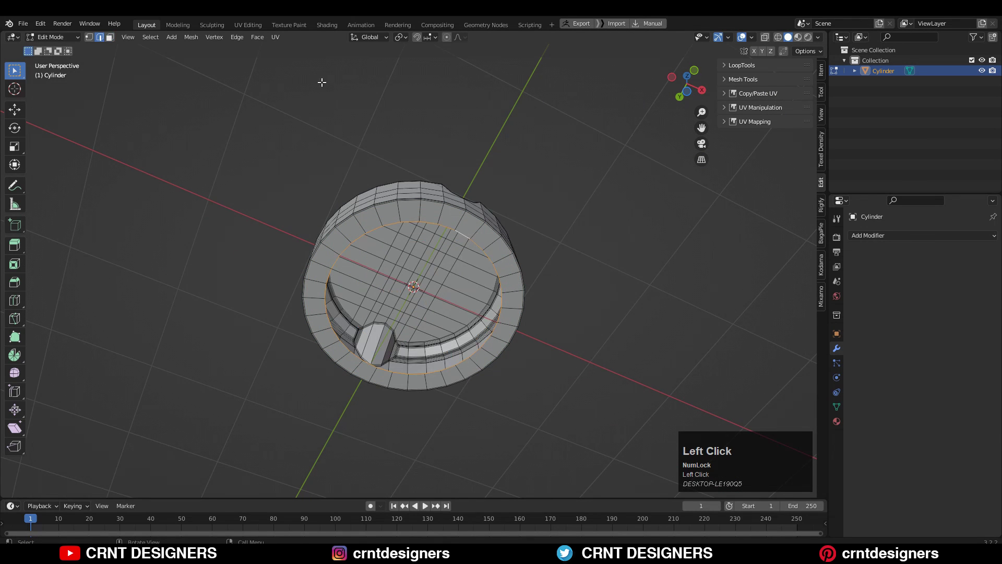
pyautogui.click(261, 36)
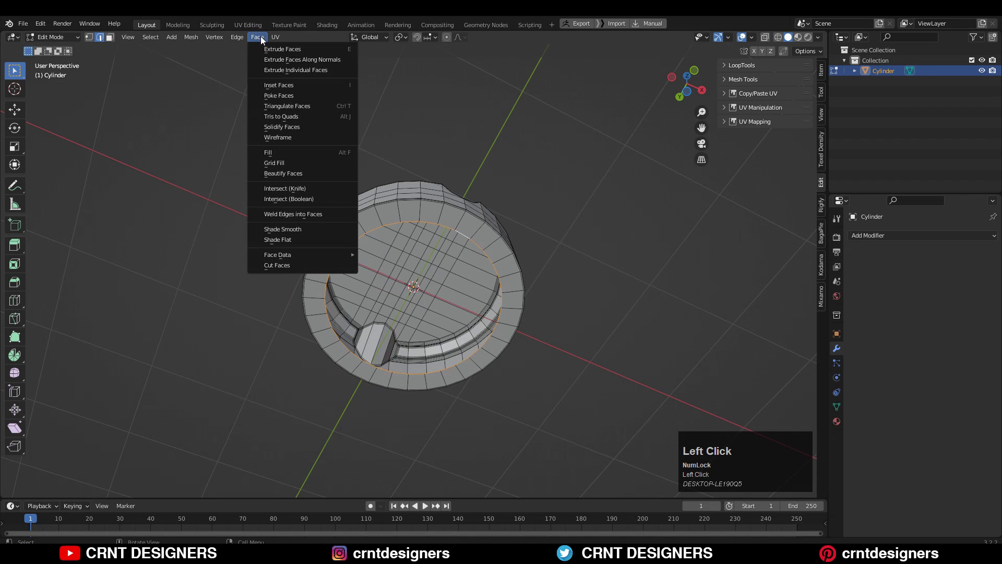
pyautogui.click(294, 161)
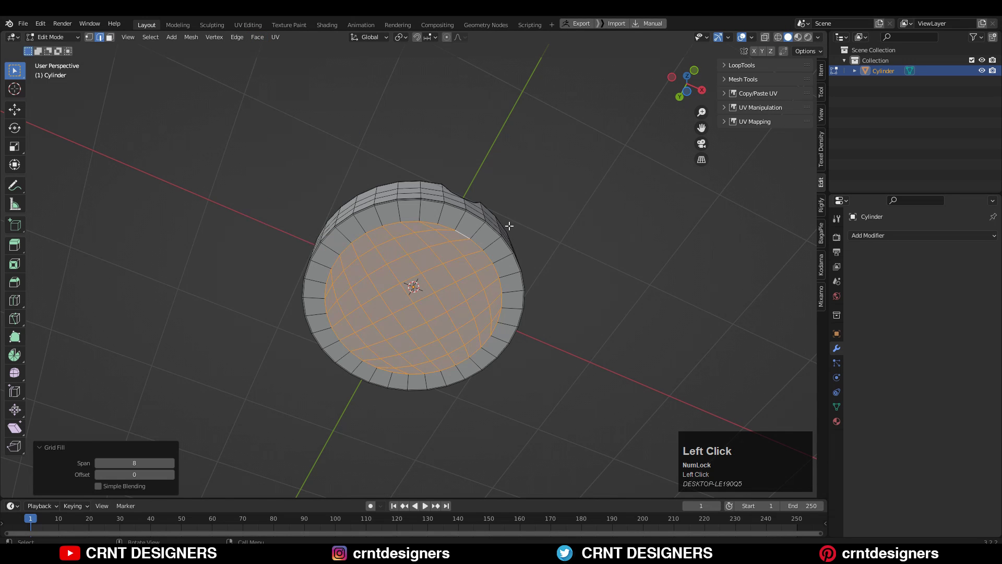
# Add a level 2 Subdivision modifier to the disc and shade it smooth
pyautogui.scroll(2, 509, 226)
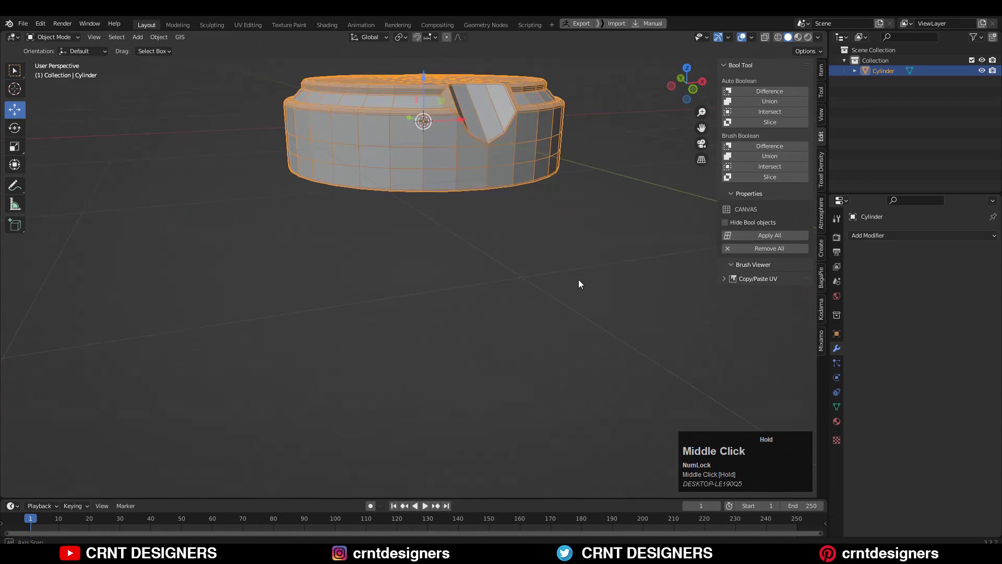
pyautogui.moveTo(579, 281); pyautogui.dragTo(541, 268, button='middle')
pyautogui.scroll(3, 544, 193)
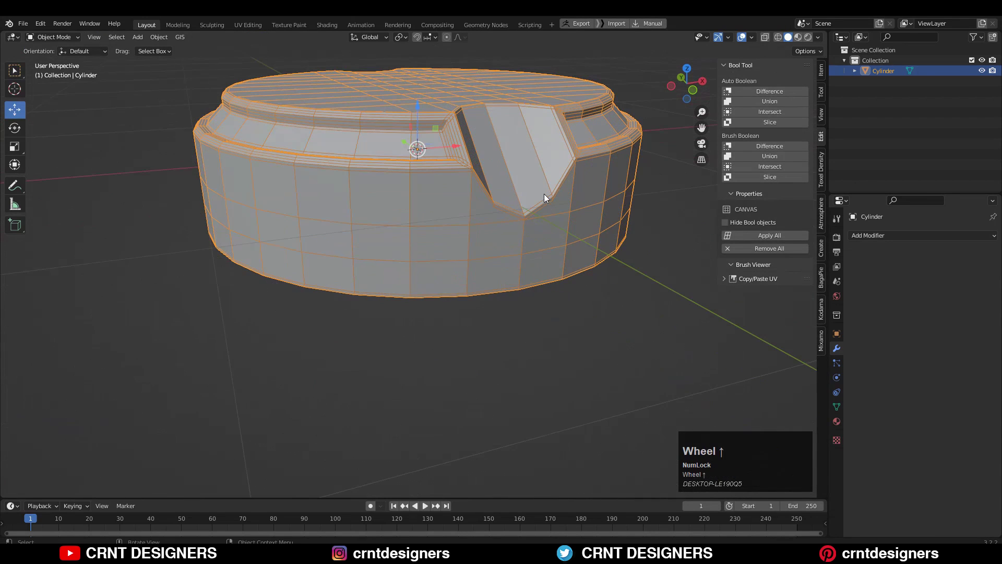
pyautogui.hotkey('ctrl', '2')
pyautogui.moveTo(581, 177); pyautogui.dragTo(540, 250, button='middle')
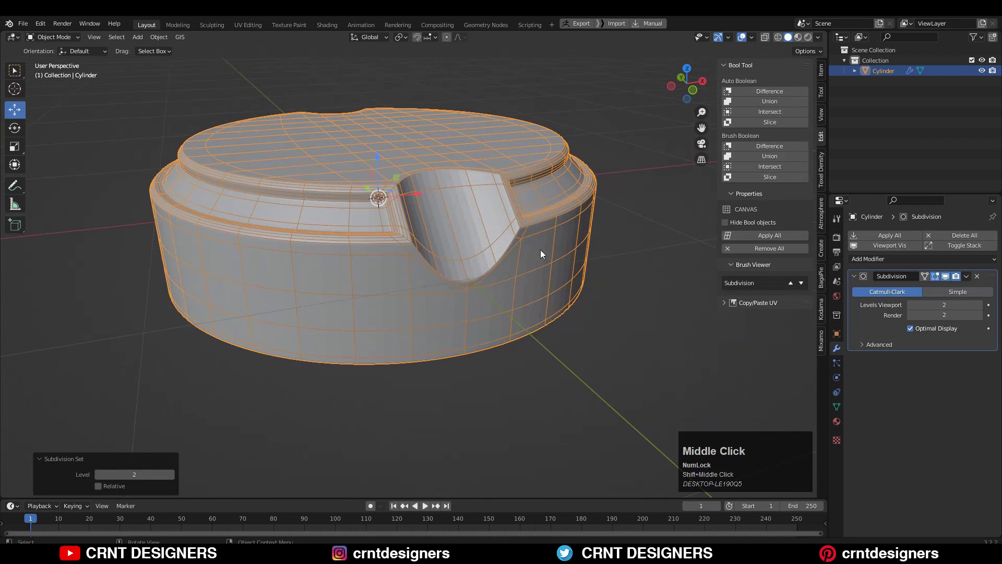
pyautogui.rightClick(538, 219)
pyautogui.click(538, 218)
# Hide the viewport overlays to examine the smoothed notch and recessed panels, and show the overlays again
pyautogui.click(709, 54)
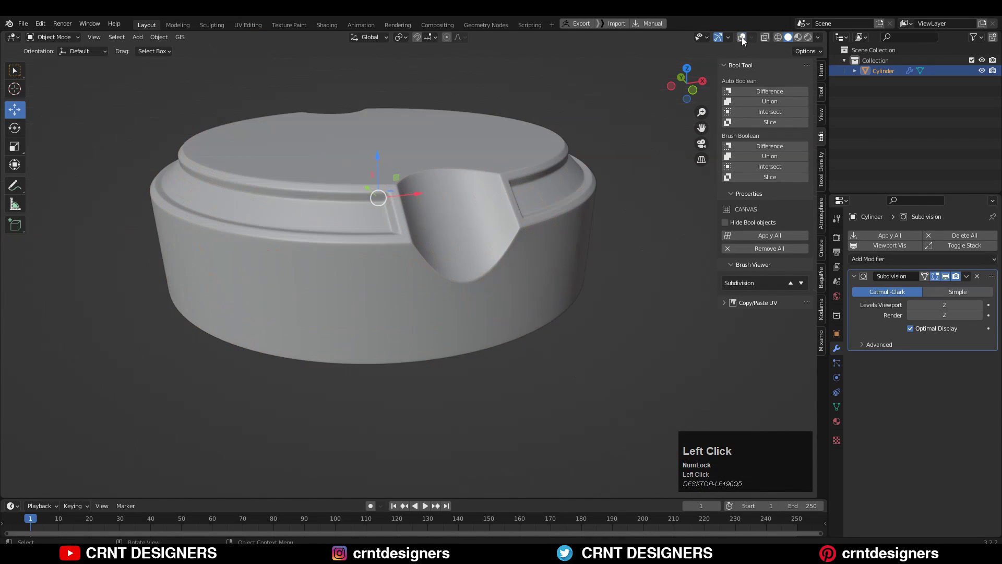
pyautogui.scroll(-2, 597, 133)
pyautogui.moveTo(574, 183); pyautogui.dragTo(478, 251, button='middle')
pyautogui.scroll(2, 549, 249)
pyautogui.scroll(2, 500, 201)
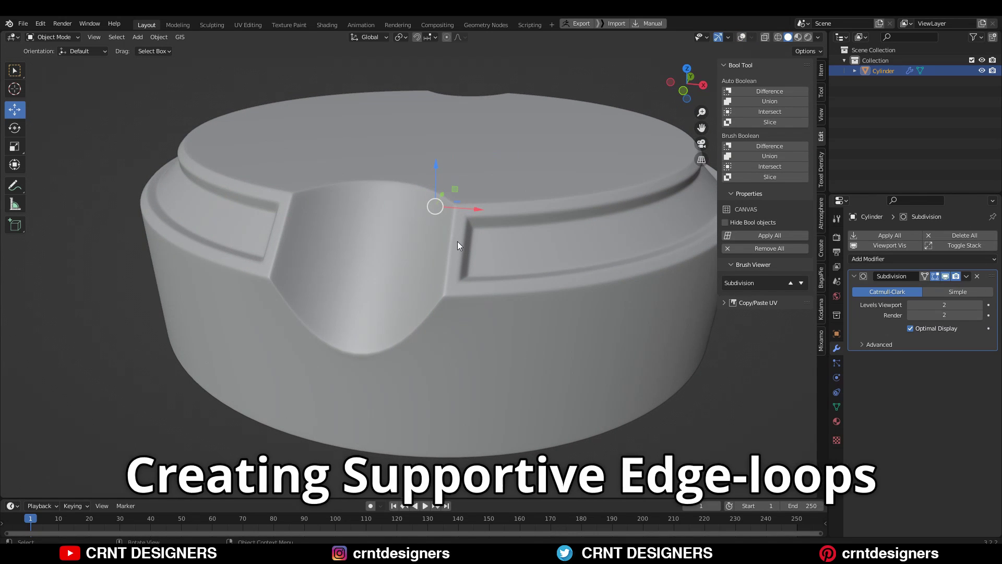
pyautogui.click(743, 37)
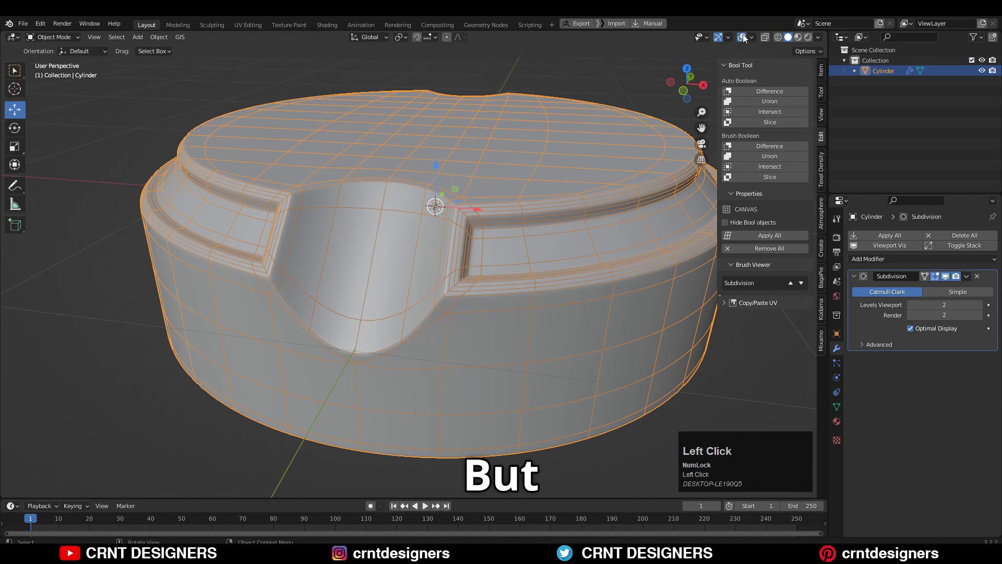
# Enter edit mode, select the face loop around the notch's outline and examine how it runs through the panel corners
pyautogui.moveTo(493, 218)
pyautogui.keyDown('shift'); pyautogui.mouseDown(button='middle')
pyautogui.moveTo(468, 217)
pyautogui.moveTo(456, 237)
pyautogui.moveTo(487, 228)
pyautogui.mouseUp(button='middle'); pyautogui.keyUp('shift')
pyautogui.scroll(3, 474, 226)
pyautogui.scroll(-3, 474, 226)
pyautogui.press('Tab')
pyautogui.scroll(3, 476, 228)
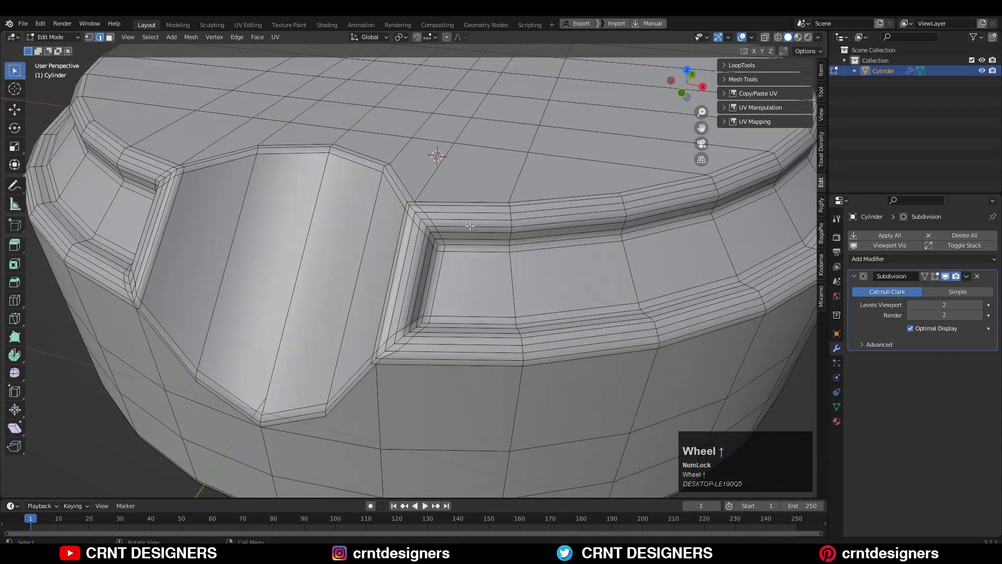
pyautogui.press('3')
pyautogui.keyDown('alt'); pyautogui.click(411, 204); pyautogui.keyUp('alt')
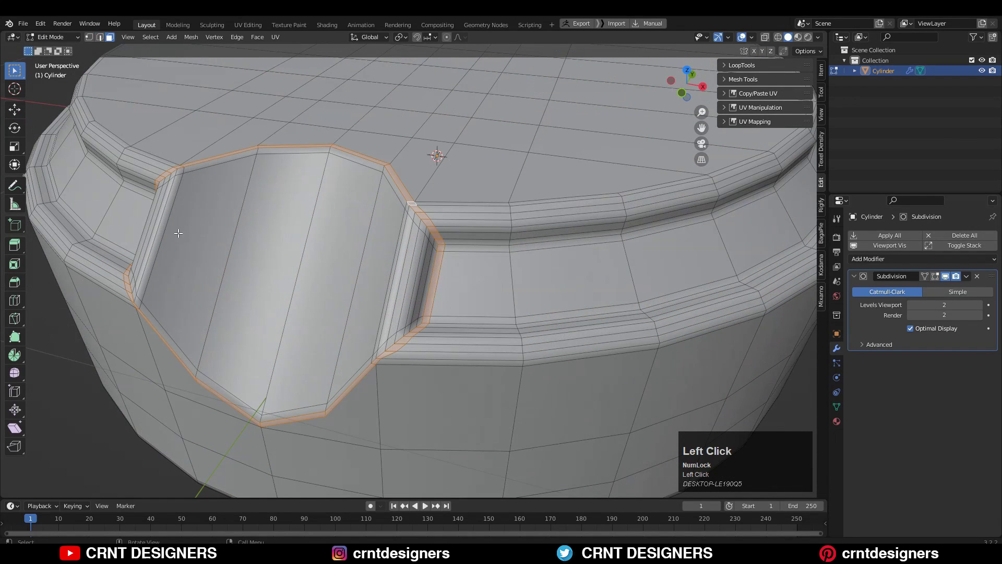
pyautogui.moveTo(244, 292); pyautogui.dragTo(311, 267, button='middle')
pyautogui.scroll(-1, 311, 267)
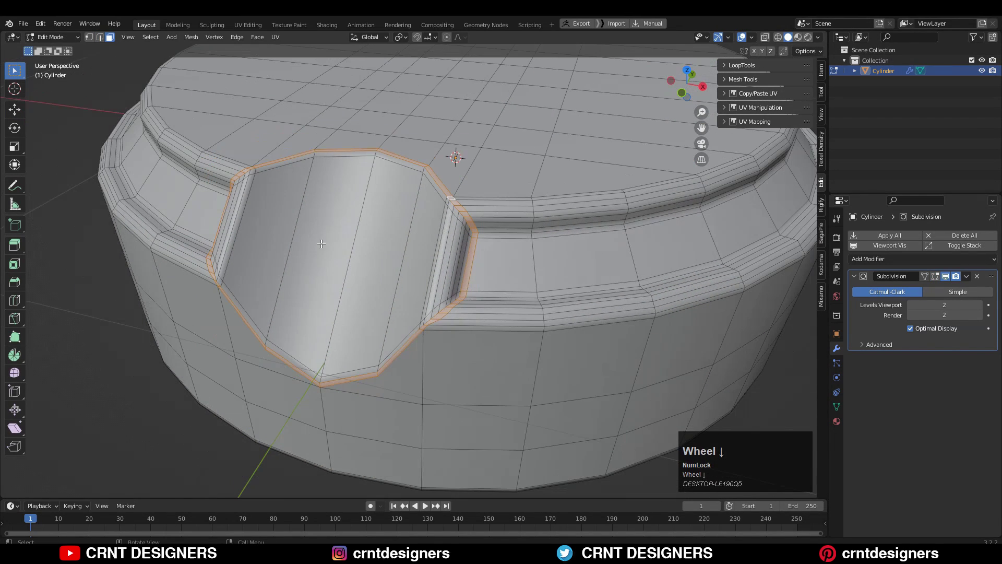
pyautogui.scroll(-1, 322, 244)
pyautogui.scroll(3, 449, 167)
pyautogui.keyDown('shift'); pyautogui.moveTo(450, 162); pyautogui.dragTo(374, 174, button='middle'); pyautogui.keyUp('shift')
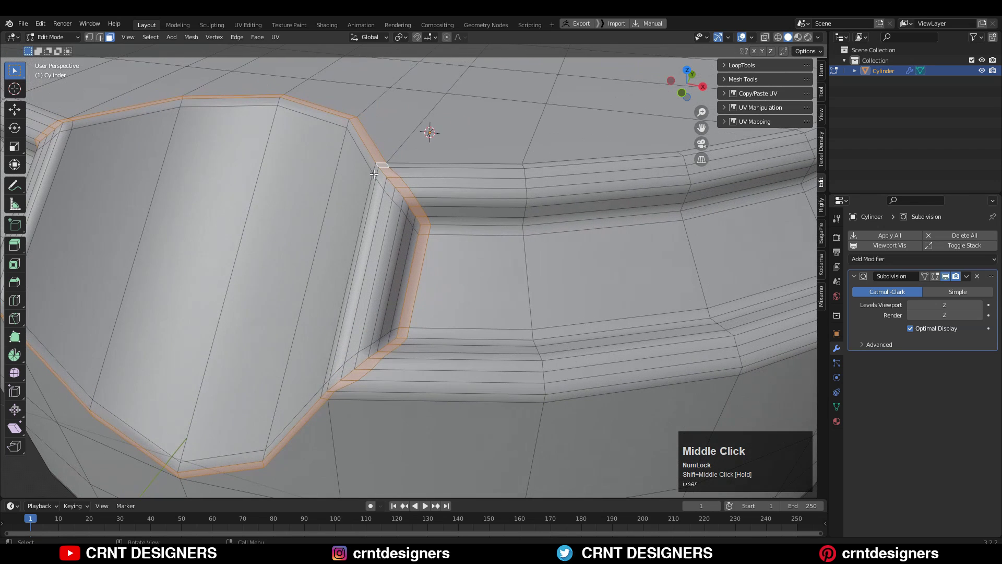
# Select both bevel face loops meeting at the notch's corner, including the one along the recessed panel's upper edge
pyautogui.hotkey('ctrl', 'z')
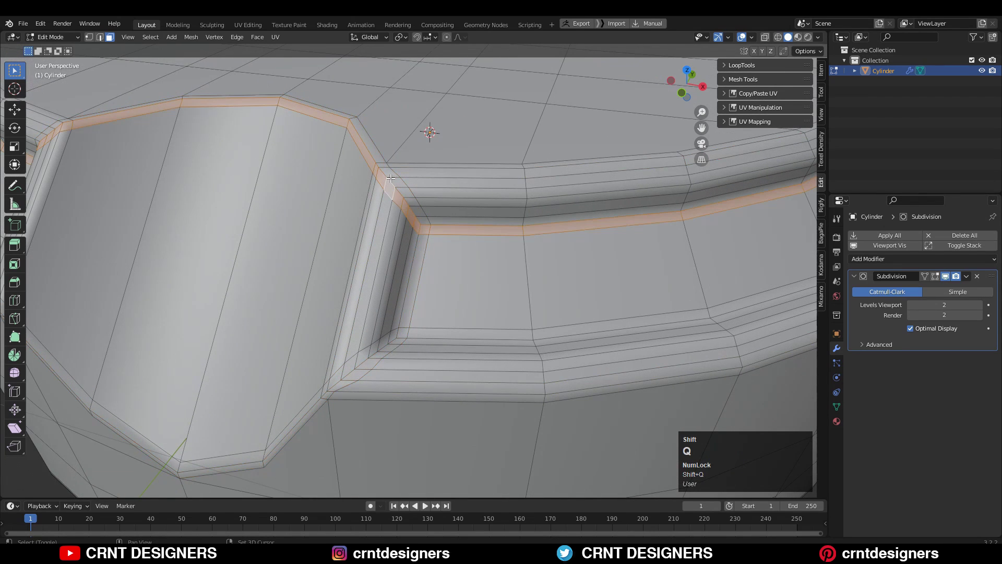
pyautogui.keyDown('alt'); pyautogui.keyDown('shift'); pyautogui.click(390, 178); pyautogui.keyUp('shift'); pyautogui.keyUp('alt')
pyautogui.scroll(1, 365, 159)
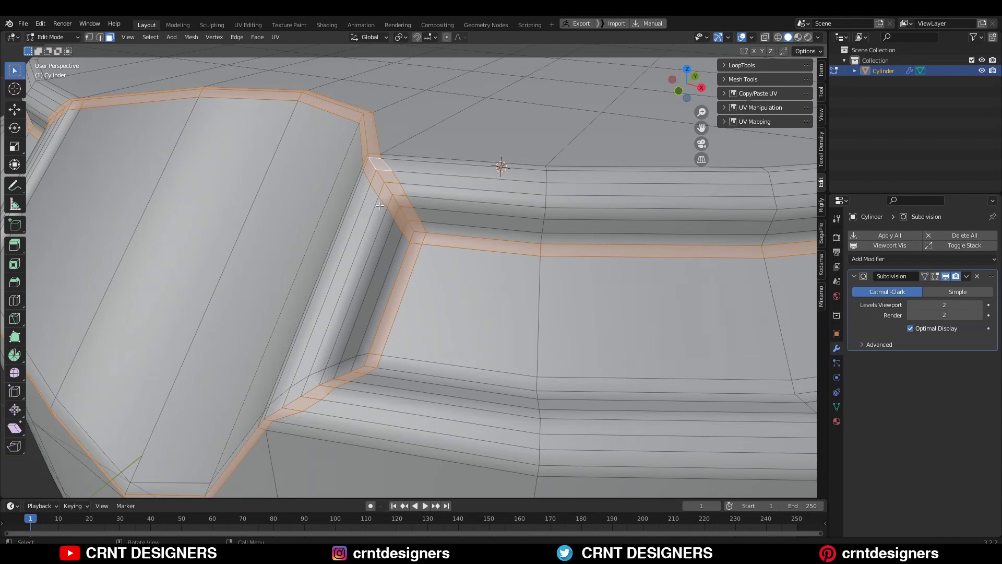
# Draw freehand annotations around the notch's outline and around the wider area holding the recessed panels
pyautogui.moveTo(381, 218)
pyautogui.mouseDown(button='middle')
pyautogui.moveTo(397, 214)
pyautogui.moveTo(382, 214)
pyautogui.mouseUp(button='middle')
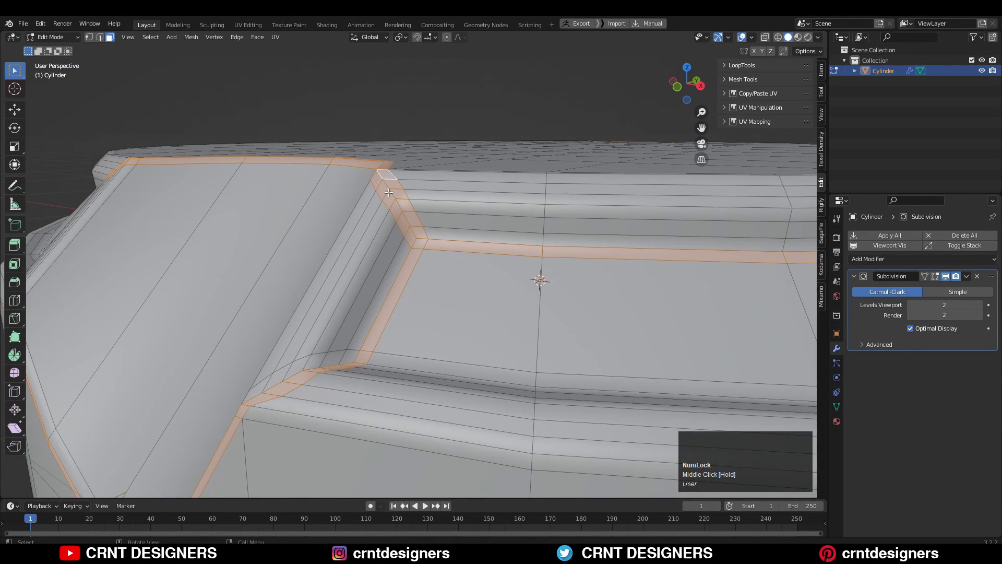
pyautogui.scroll(-5, 414, 229)
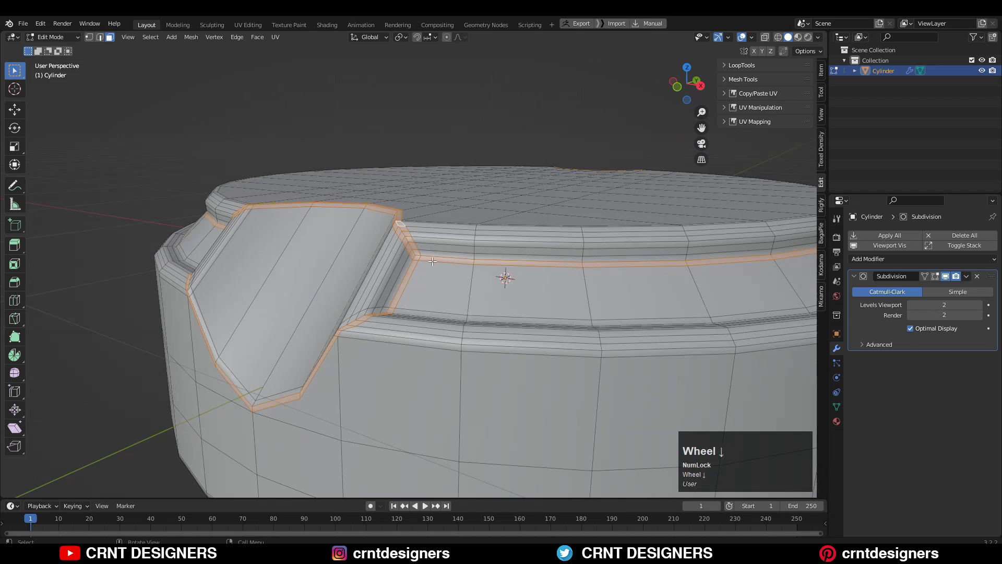
pyautogui.press('Tab')
pyautogui.scroll(-1, 504, 284)
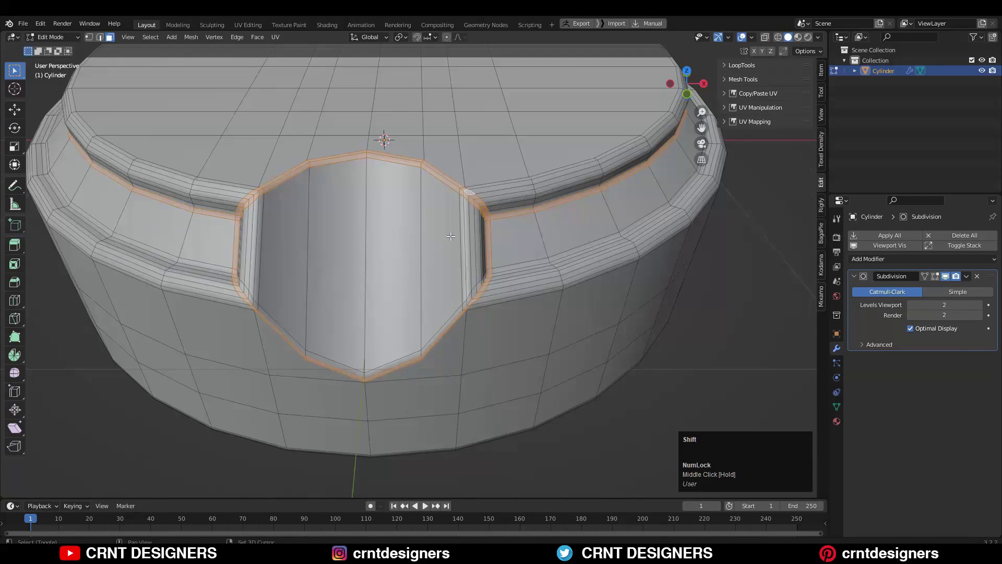
pyautogui.keyDown('shift'); pyautogui.moveTo(89, 249); pyautogui.dragTo(109, 251, button='middle'); pyautogui.keyUp('shift')
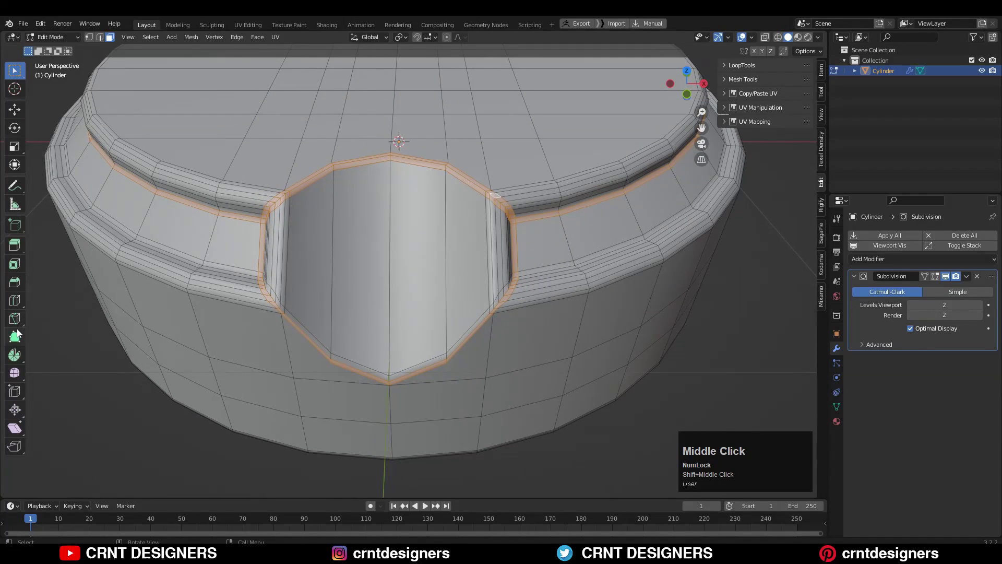
pyautogui.click(21, 187)
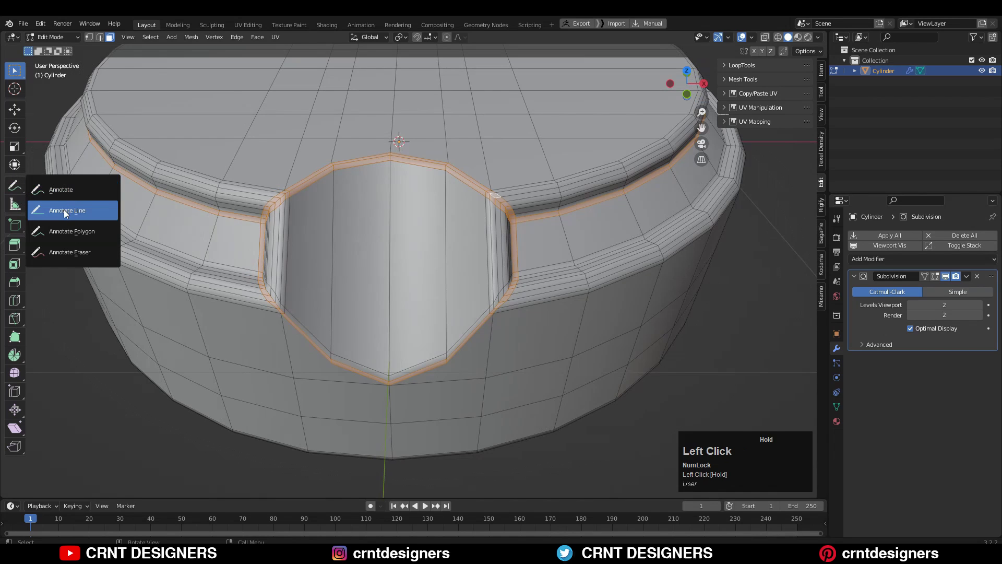
pyautogui.click(60, 188)
pyautogui.moveTo(387, 135); pyautogui.dragTo(368, 133)
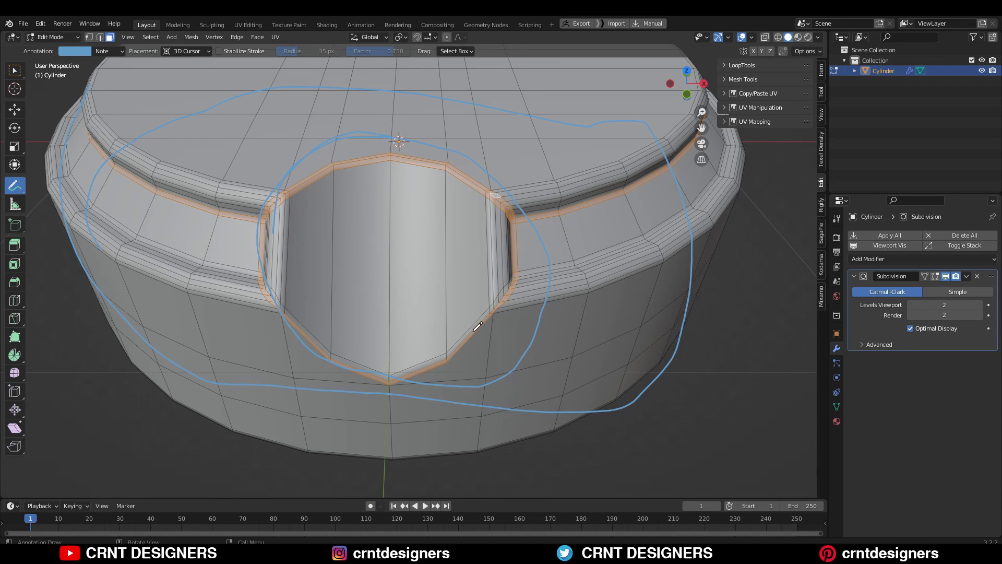
# Leave edit mode, delete the annotation note layer and return to the box selection tool
pyautogui.press('Tab')
pyautogui.click(130, 72)
pyautogui.click(110, 51)
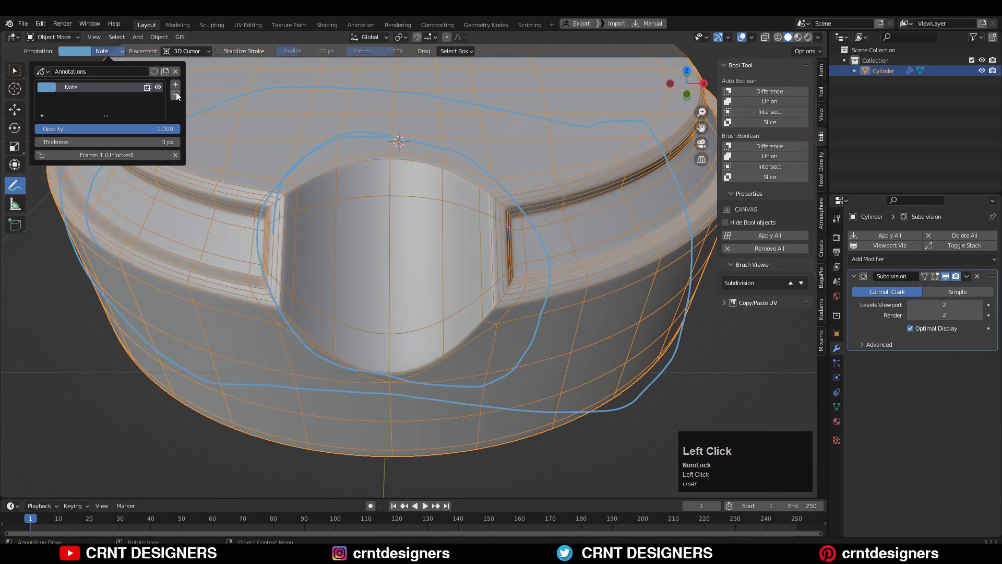
pyautogui.click(176, 94)
pyautogui.scroll(-4, 653, 264)
pyautogui.click(14, 72)
# Switch the viewport lighting to MatCap, deselect the disc and hide the overlays to examine its smoothed surface
pyautogui.click(818, 38)
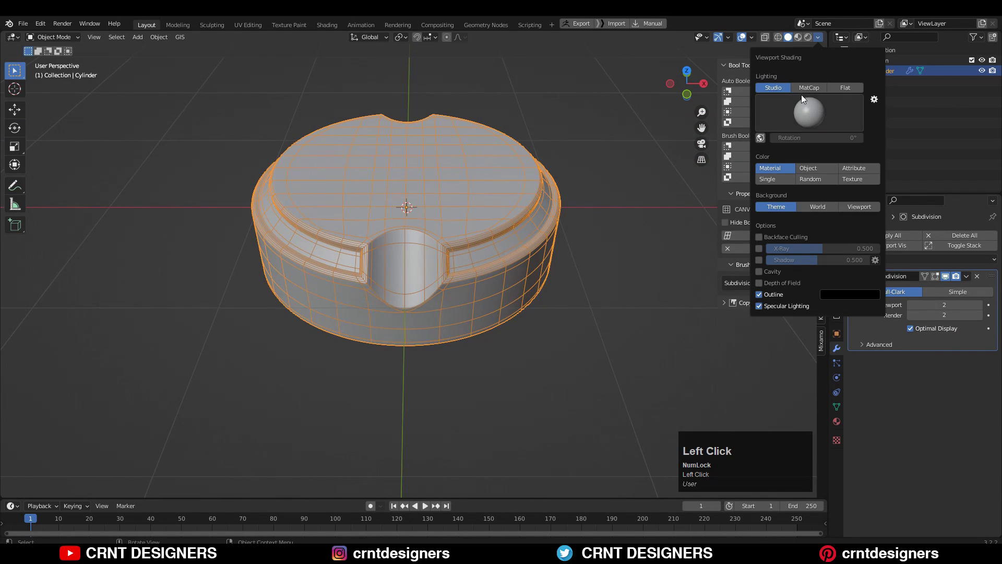
pyautogui.click(807, 88)
pyautogui.click(658, 88)
pyautogui.click(742, 38)
pyautogui.moveTo(504, 83)
pyautogui.mouseDown(button='middle')
pyautogui.moveTo(469, 123)
pyautogui.moveTo(493, 134)
pyautogui.moveTo(462, 138)
pyautogui.moveTo(452, 164)
pyautogui.mouseUp(button='middle')
pyautogui.scroll(2, 470, 156)
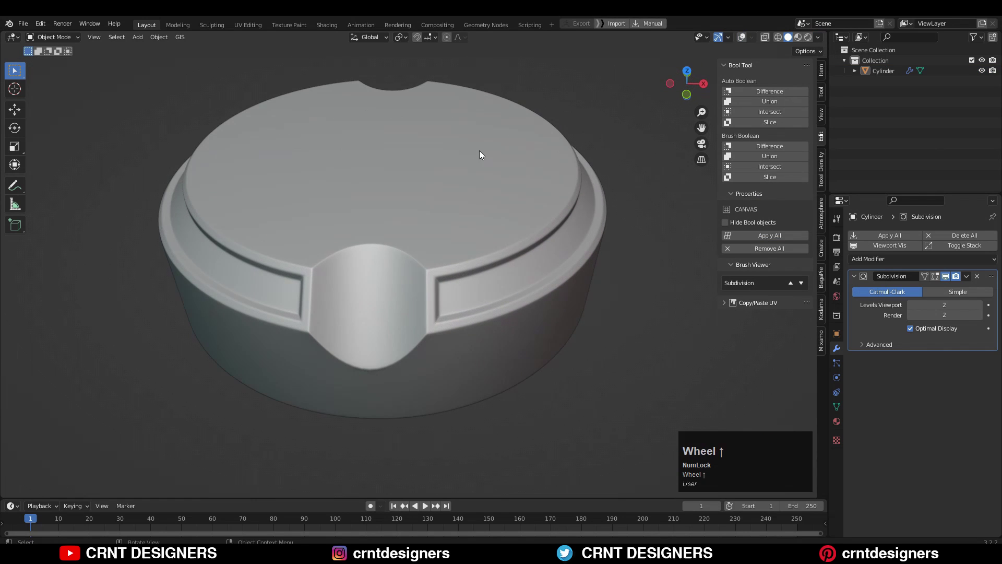
pyautogui.keyDown('shift'); pyautogui.moveTo(527, 176); pyautogui.dragTo(528, 174, button='middle'); pyautogui.keyUp('shift')
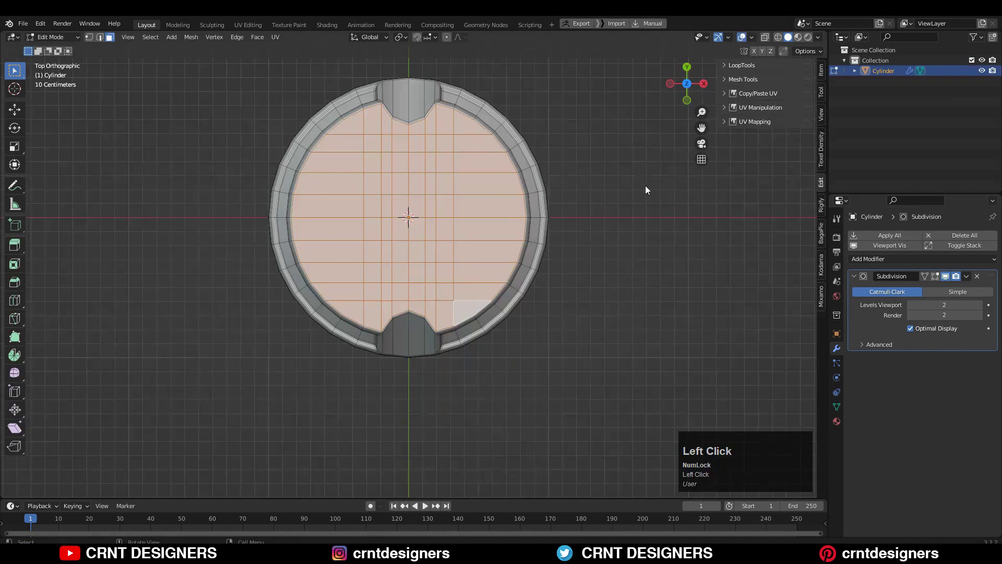
# Inset the disc's top faces by about 0.064 m and reshape the inset region with LoopTools Circle
pyautogui.press('i')
pyautogui.keyDown('shift'); pyautogui.click(722, 211); pyautogui.keyUp('shift')
pyautogui.rightClick(478, 170)
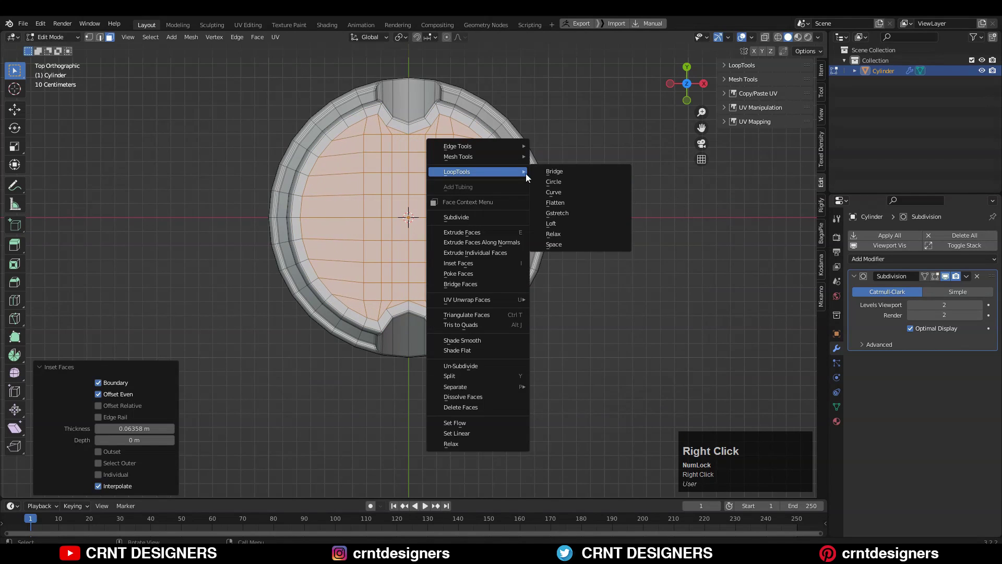
pyautogui.click(554, 178)
# Scale the circular region down around the disc's centre and dissolve its inner faces into one
pyautogui.press('s')
pyautogui.click(407, 195)
pyautogui.hotkey('ctrl', 'x')
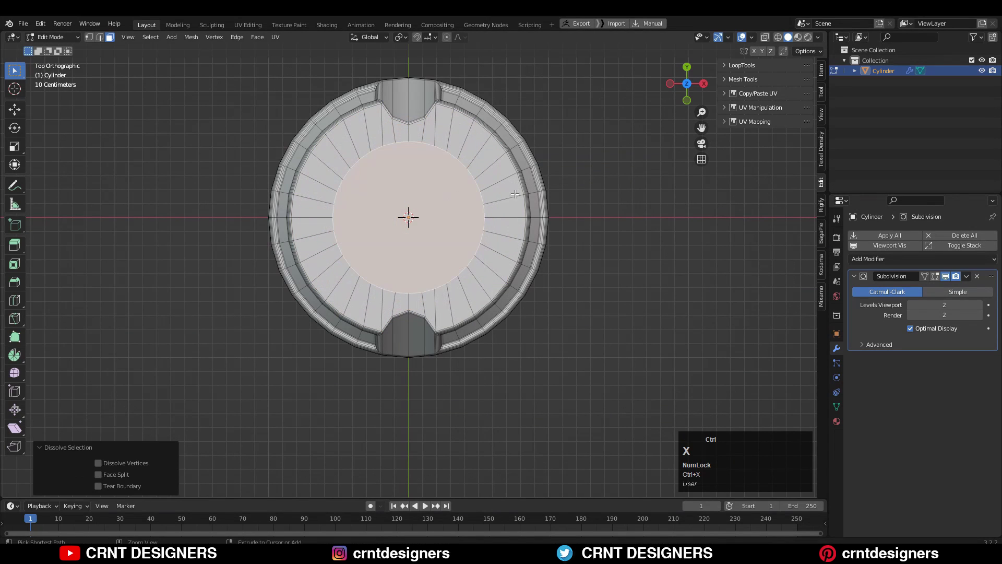
# Inset the central circular face by about 0.041 m and lower it about 0.032 m along Z
pyautogui.scroll(1, 407, 206)
pyautogui.press('i')
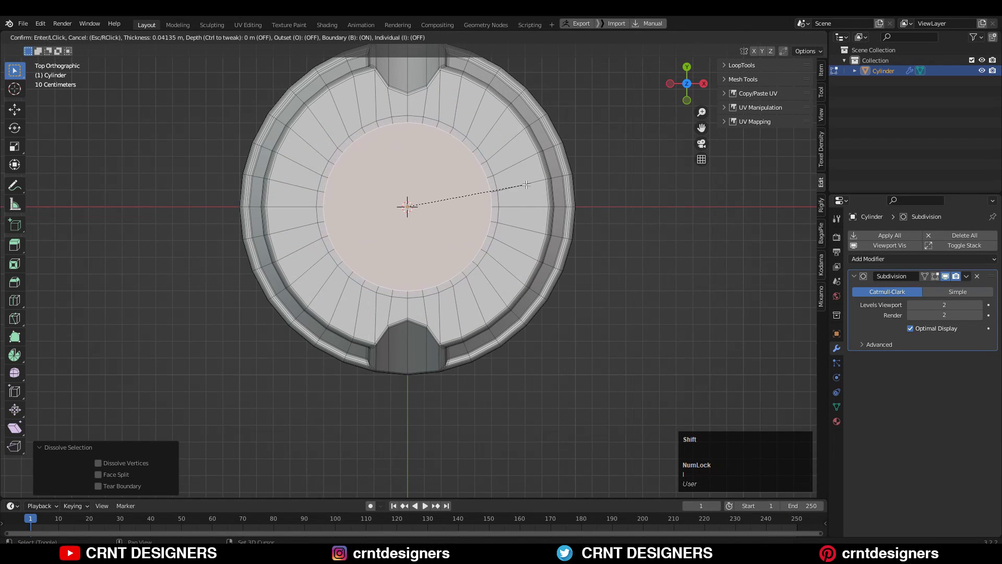
pyautogui.click(527, 185)
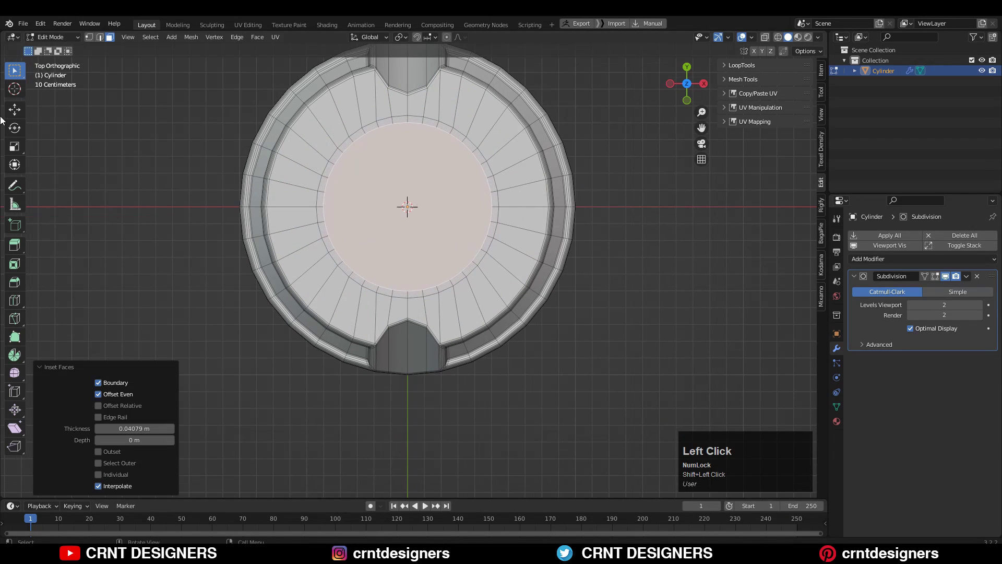
pyautogui.click(15, 114)
pyautogui.moveTo(387, 261); pyautogui.dragTo(395, 180, button='middle')
pyautogui.moveTo(408, 169); pyautogui.dragTo(407, 197)
# Extrude the circular face downward to form a straight-walled recess, and inset the recess floor
pyautogui.scroll(1, 408, 197)
pyautogui.press('e')
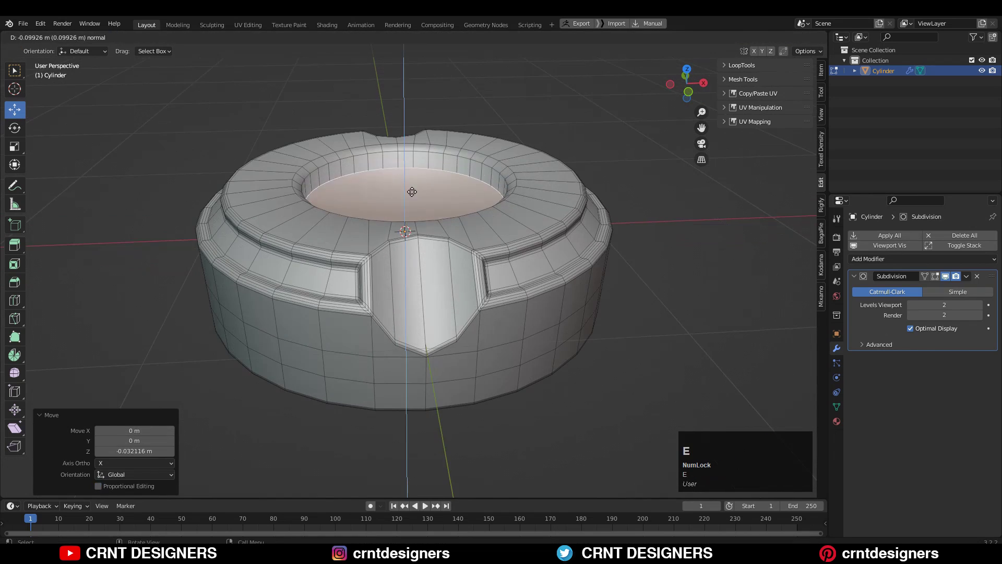
pyautogui.click(411, 201)
pyautogui.moveTo(411, 201); pyautogui.dragTo(415, 230, button='middle')
pyautogui.press('i')
pyautogui.click(525, 213)
# Delete the recess's inner floor face and close the hole with Grid Fill
pyautogui.press('x')
pyautogui.keyDown('alt'); pyautogui.click(457, 187); pyautogui.keyUp('alt')
pyautogui.click(257, 37)
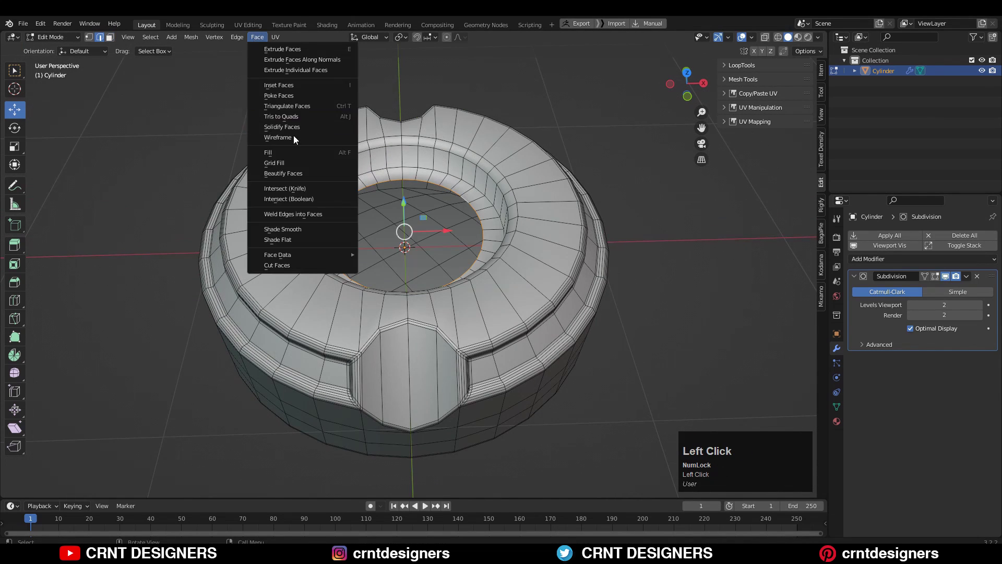
pyautogui.click(282, 162)
# Bevel the edge loops around the recess's rim, chamfer and floor with a width of 0.0129 m and 2 segments
pyautogui.scroll(2, 405, 208)
pyautogui.keyDown('alt'); pyautogui.click(491, 149); pyautogui.keyUp('alt')
pyautogui.keyDown('alt'); pyautogui.keyDown('shift'); pyautogui.click(509, 133); pyautogui.keyUp('shift'); pyautogui.keyUp('alt')
pyautogui.keyDown('alt'); pyautogui.keyDown('shift'); pyautogui.click(522, 123); pyautogui.keyUp('shift'); pyautogui.keyUp('alt')
pyautogui.hotkey('ctrl', 'b')
pyautogui.click(595, 124)
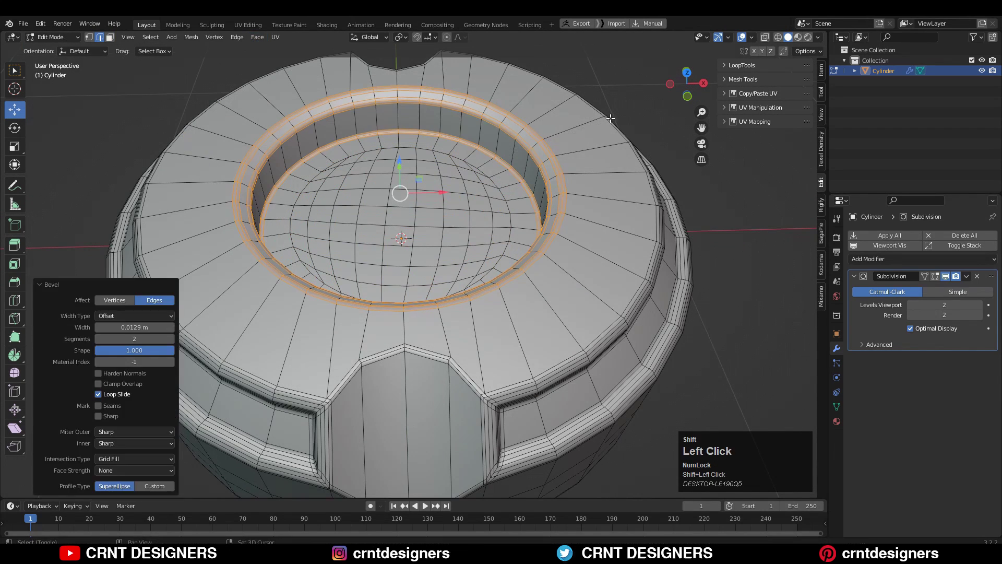
# Return to object mode and hide the viewport overlays to examine the smoothed central recess
pyautogui.press('3')
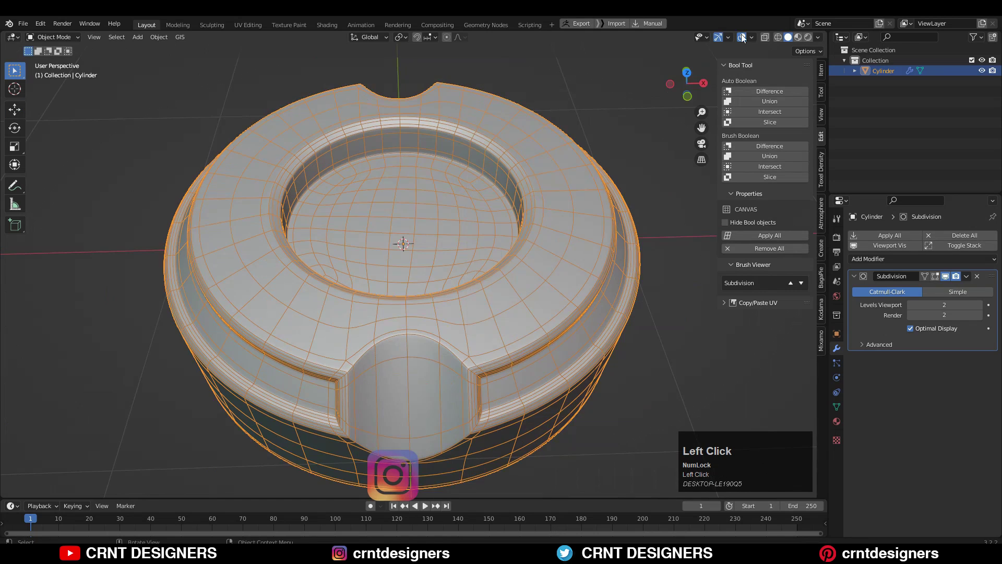
pyautogui.click(742, 39)
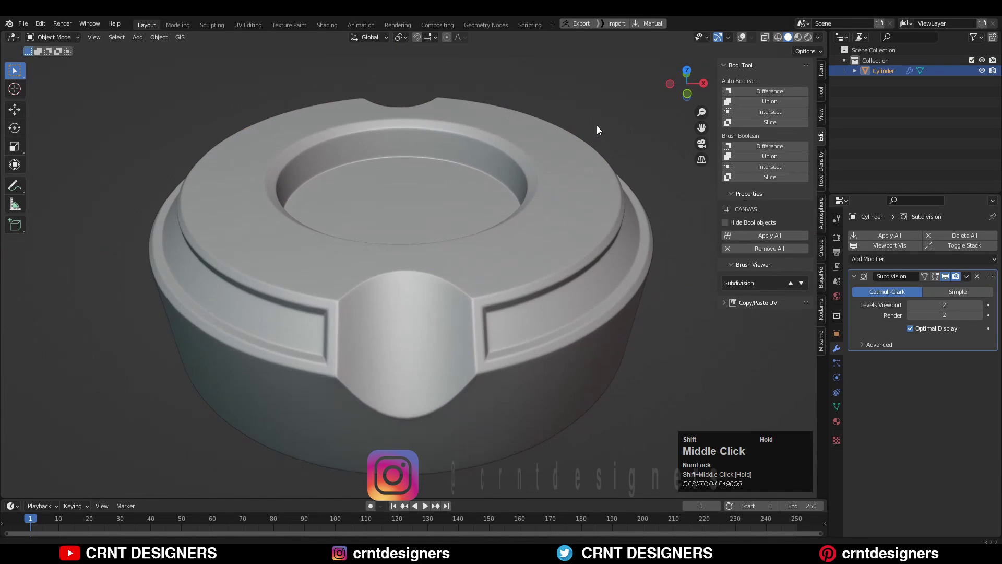